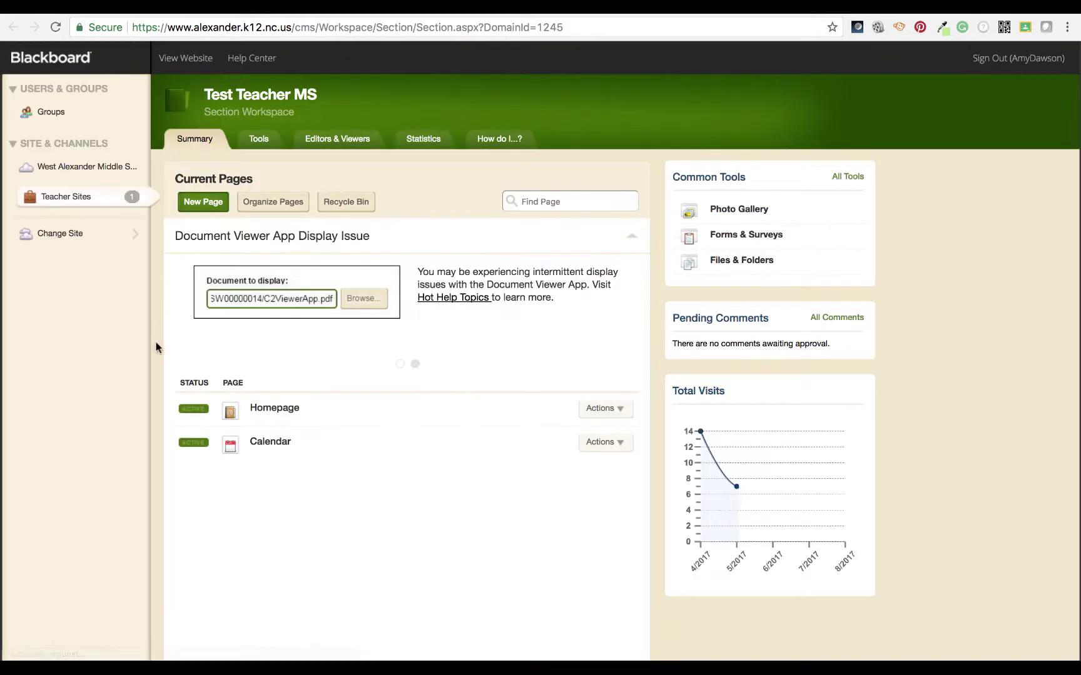
# Create a new Basic Page titled 'Resources' on the teacher site and save it.
pyautogui.click(207, 203)
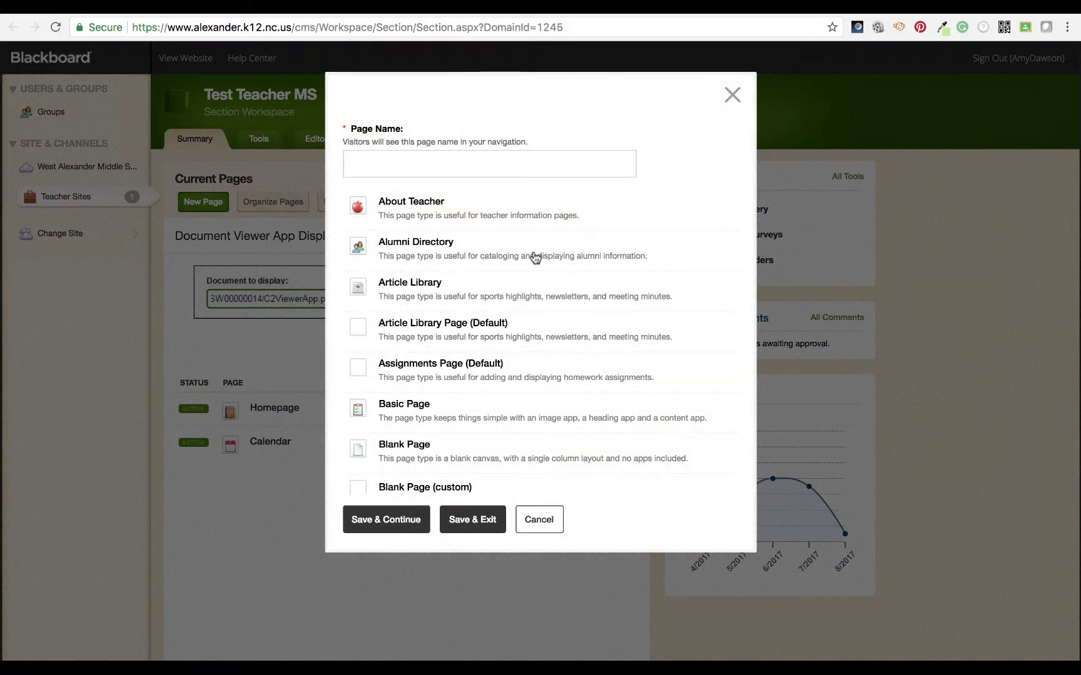
pyautogui.scroll(-10, 535, 257)
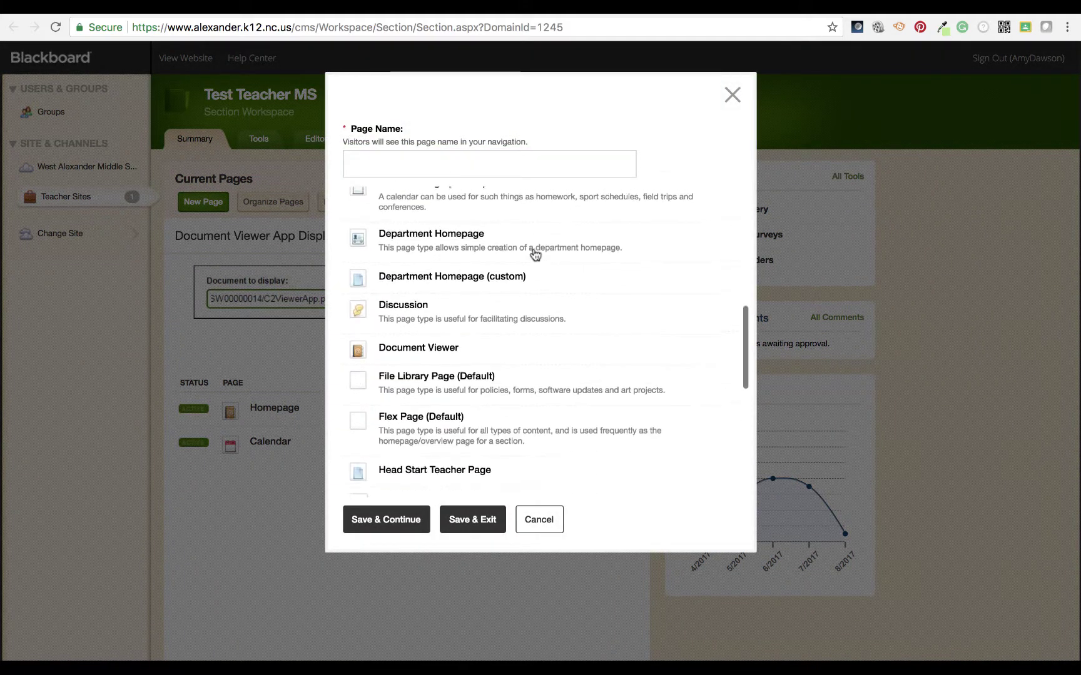
pyautogui.scroll(10, 535, 255)
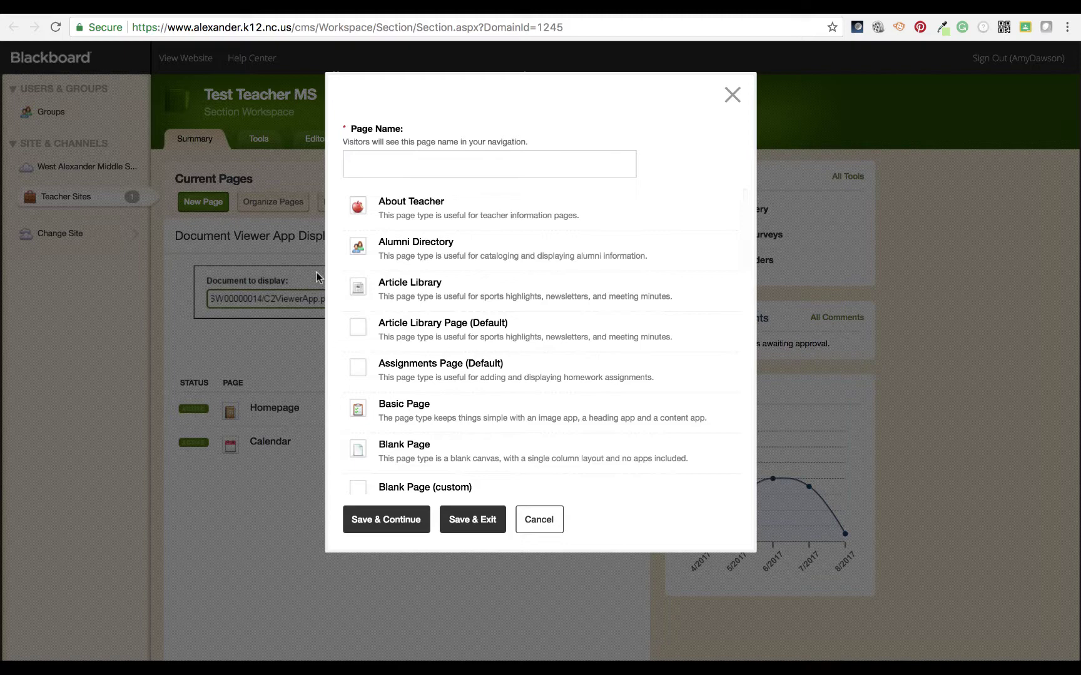
pyautogui.scroll(-3, 433, 284)
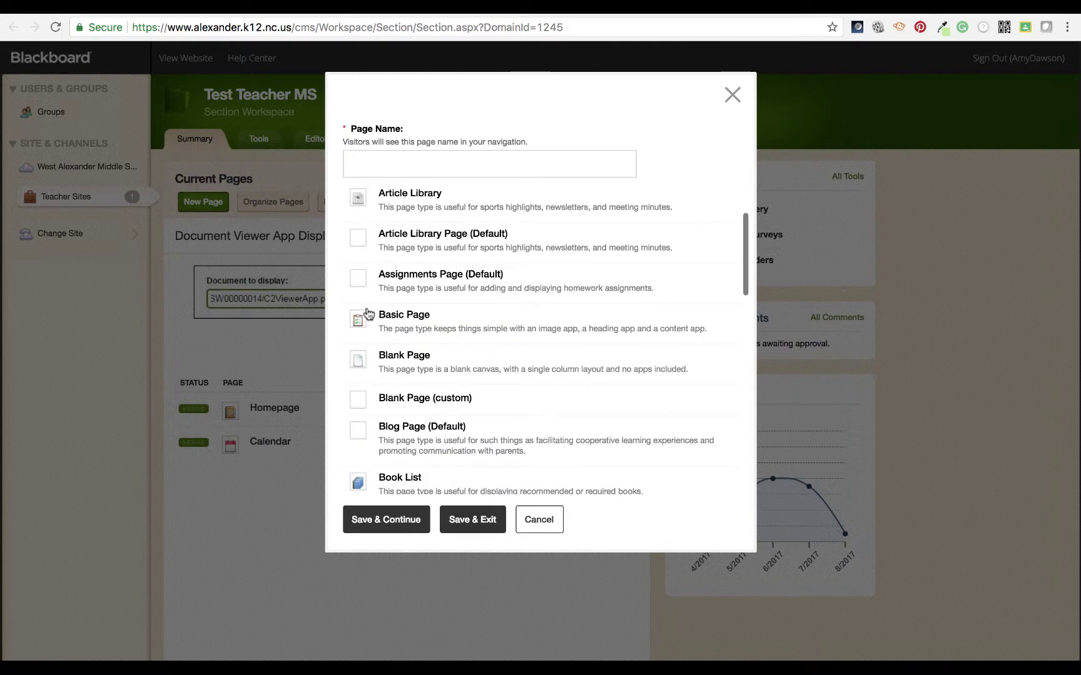
pyautogui.click(422, 316)
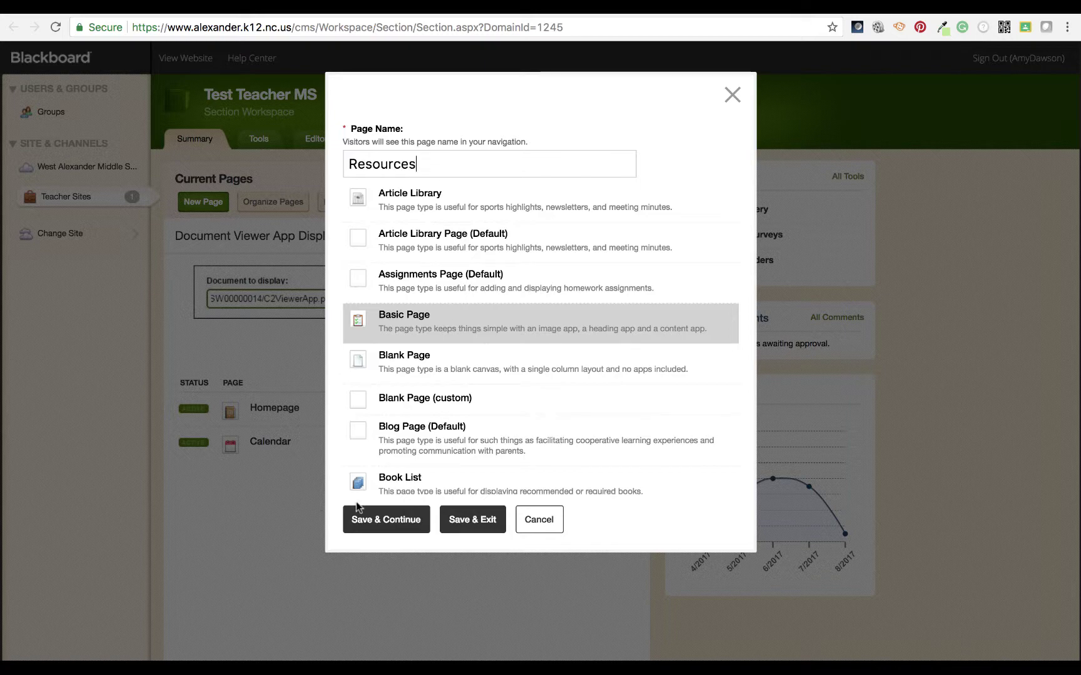
pyautogui.click(369, 520)
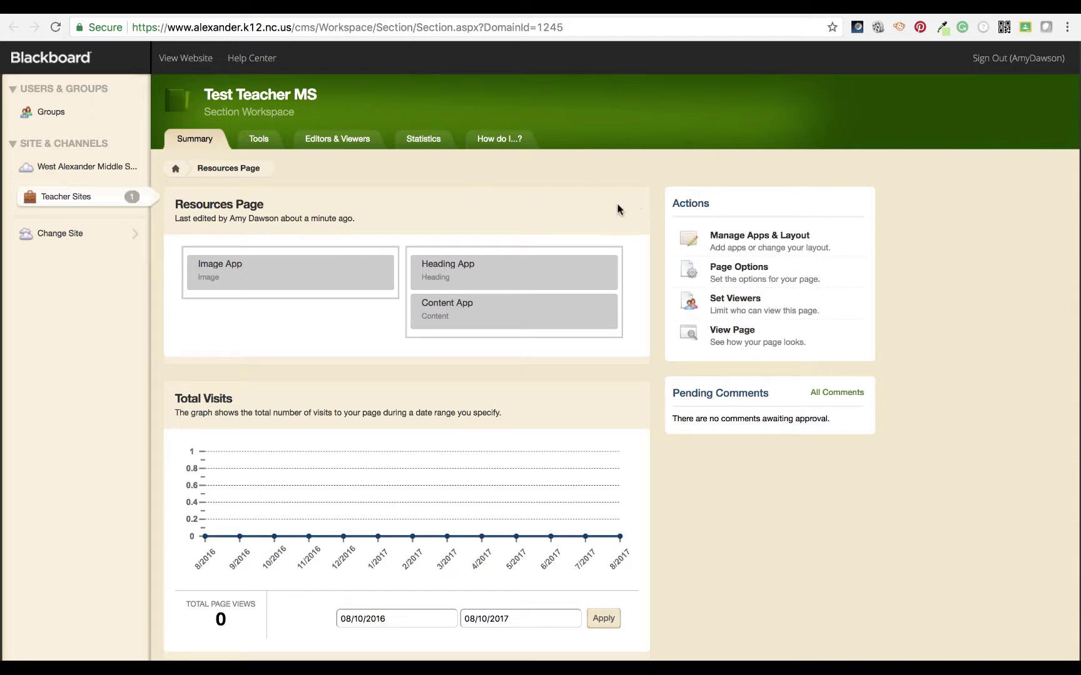
# Add a new Google Folder app named 'Shared Resources' to the Resources page.
pyautogui.click(801, 238)
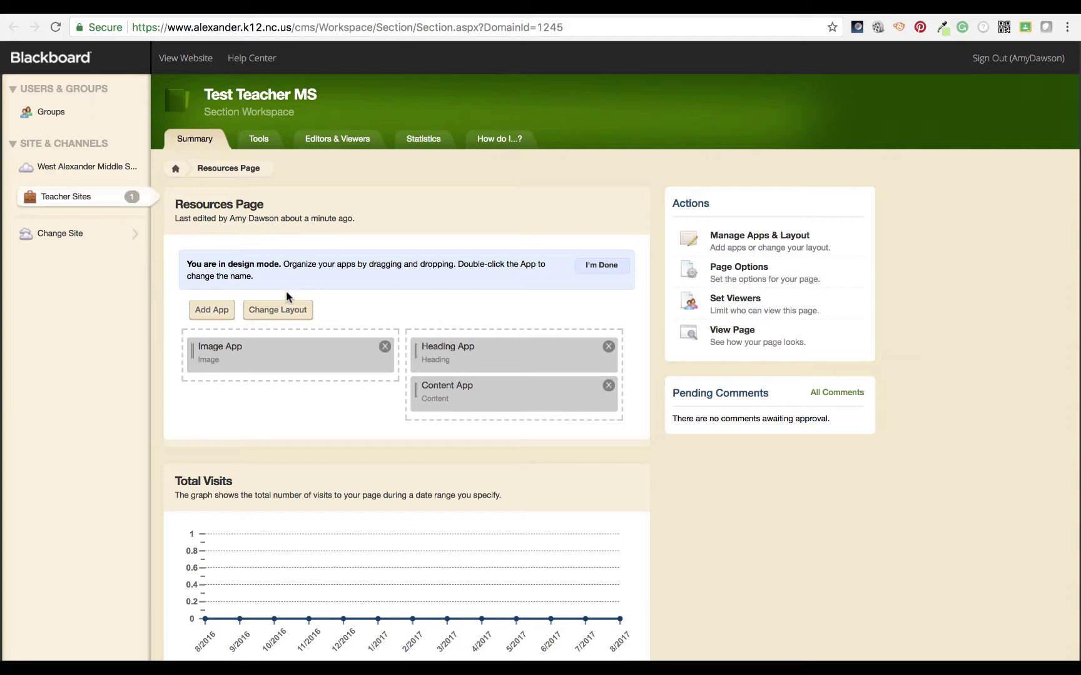
pyautogui.click(201, 312)
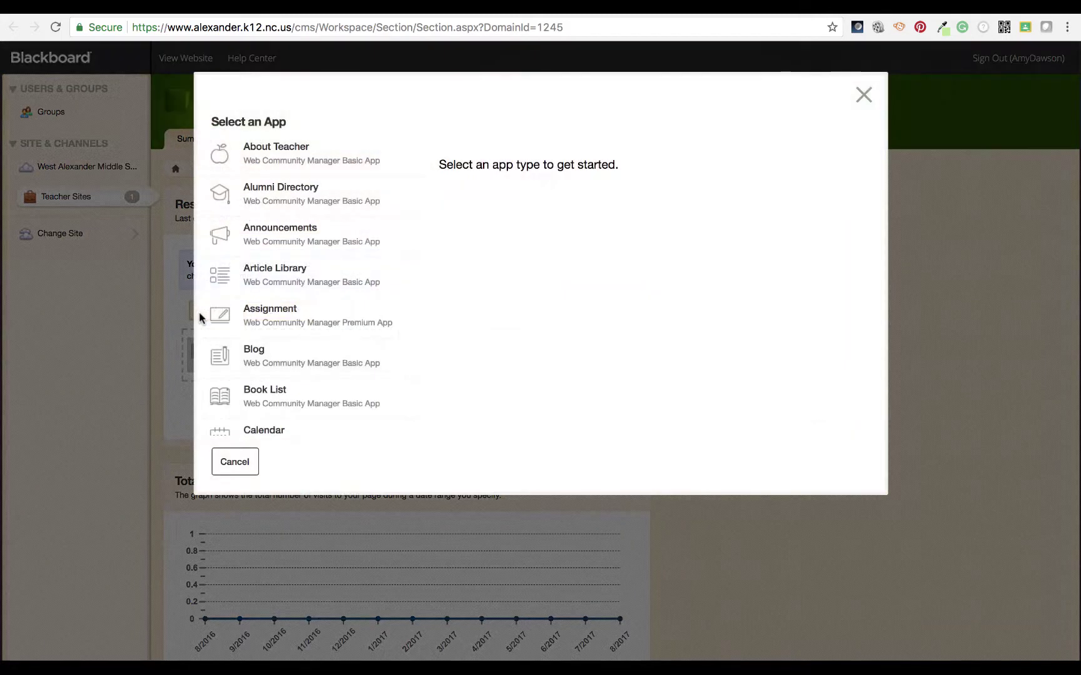
pyautogui.scroll(-2, 296, 279)
pyautogui.scroll(-5, 296, 279)
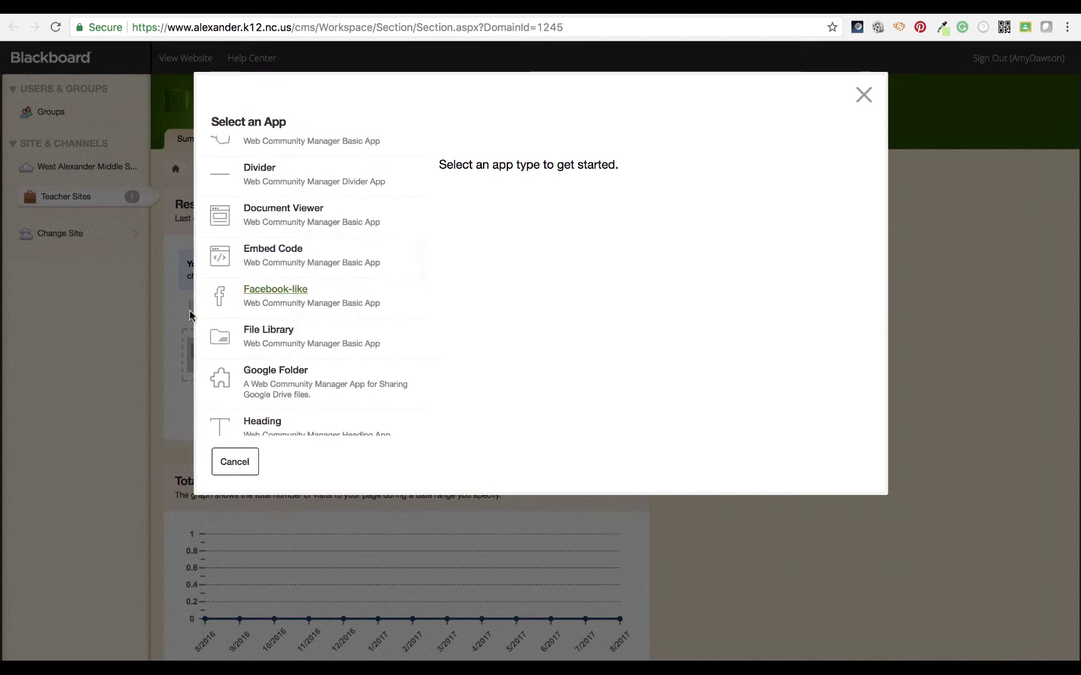
pyautogui.click(261, 376)
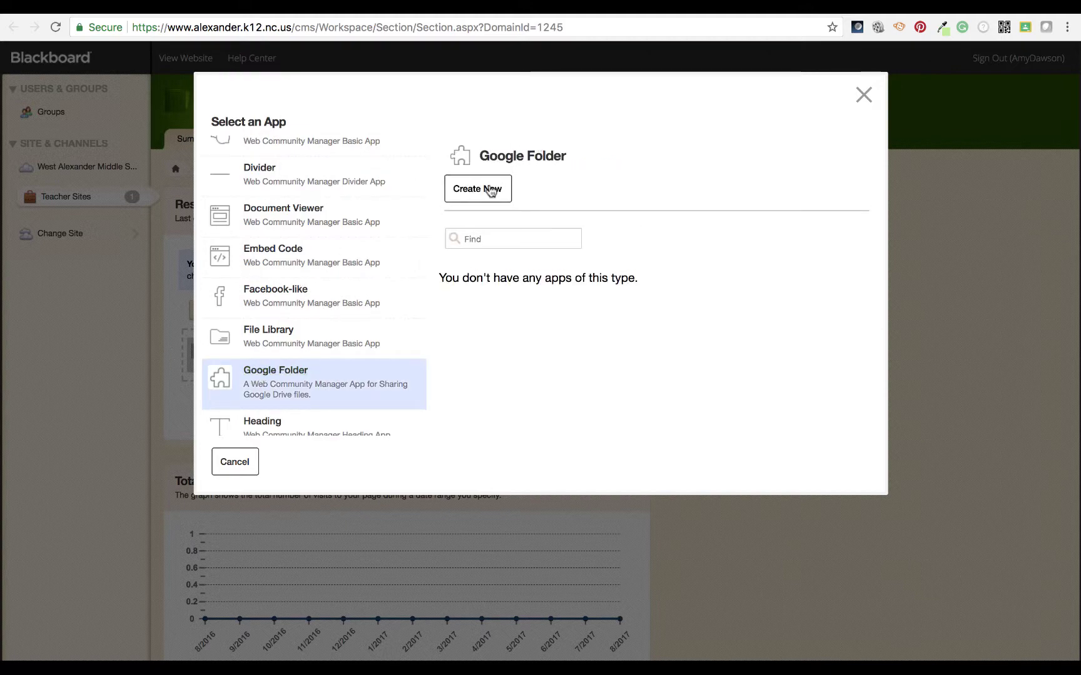
pyautogui.click(491, 190)
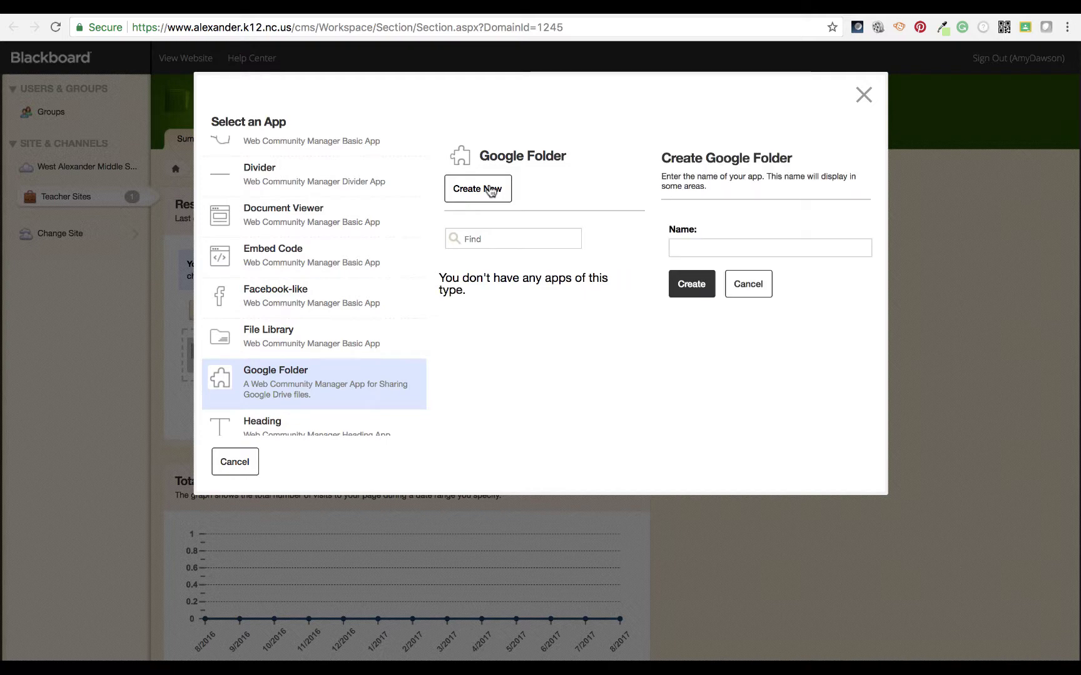
pyautogui.click(682, 244)
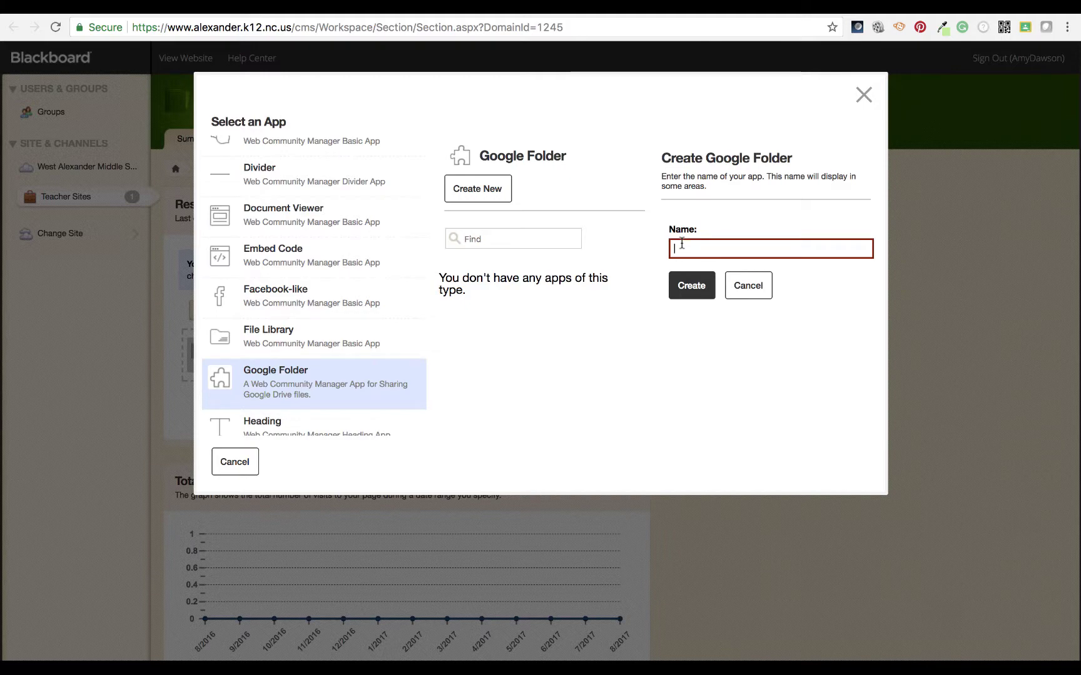
pyautogui.write('R')
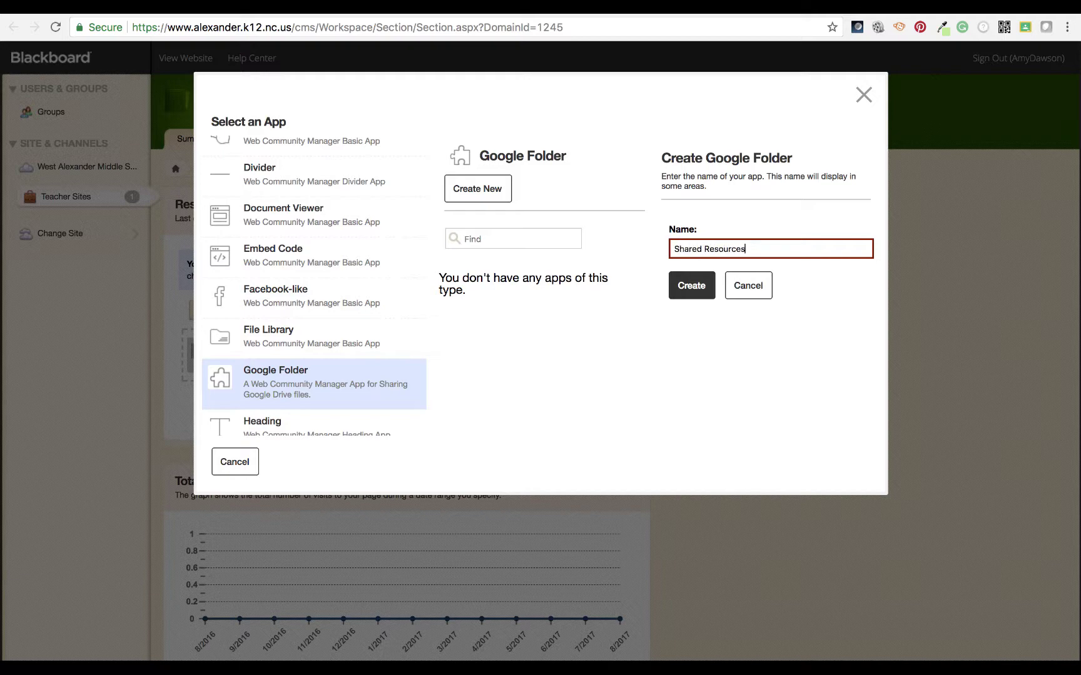
pyautogui.write('esources')
pyautogui.click(692, 287)
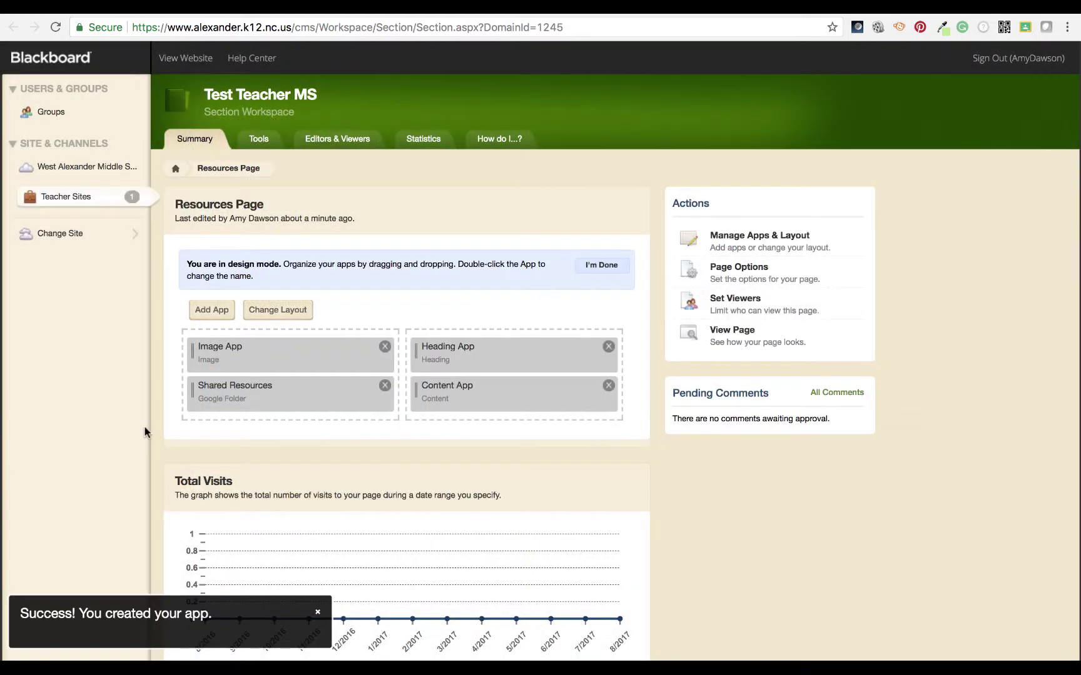
# Remove the Image, Heading and Content apps from the Resources page.
pyautogui.click(384, 347)
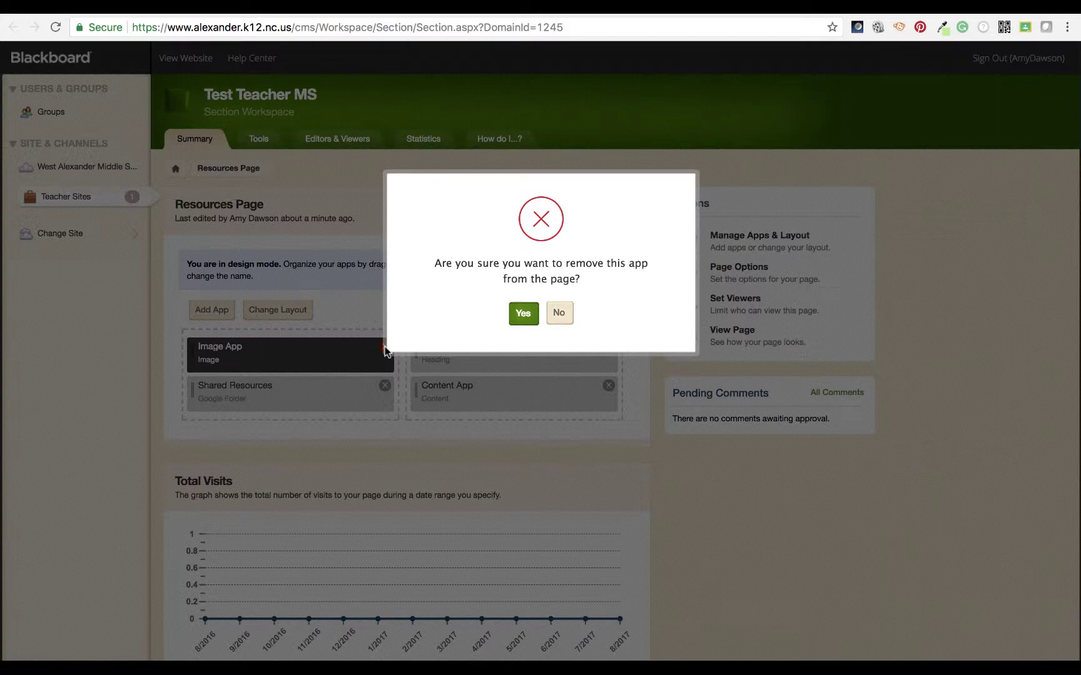
pyautogui.click(518, 311)
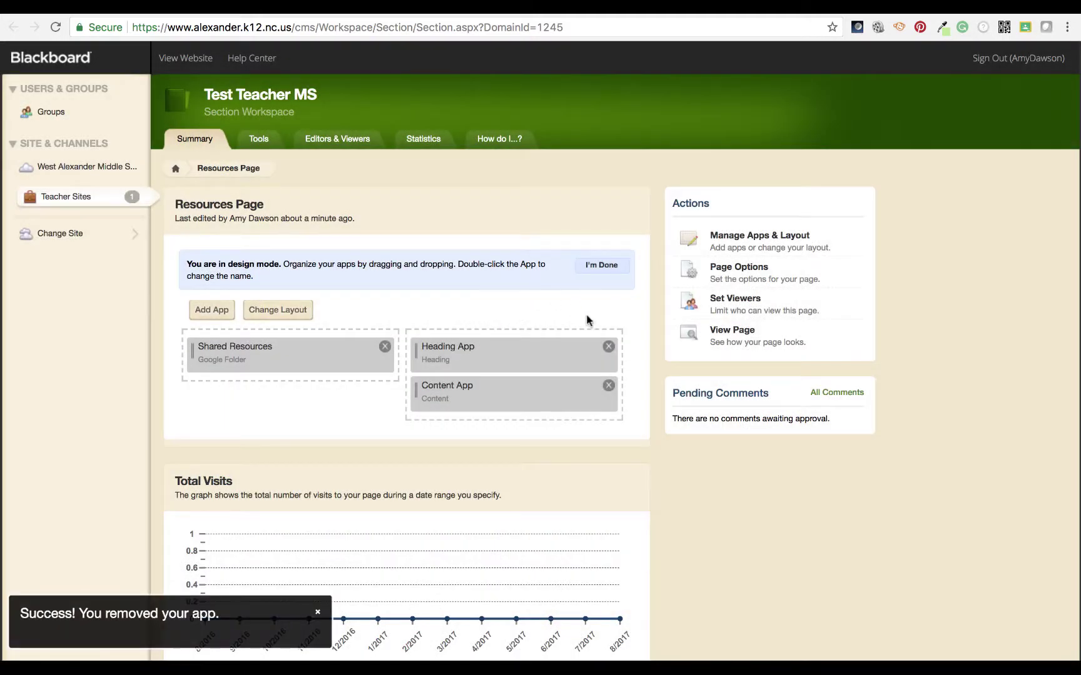
pyautogui.click(608, 346)
pyautogui.click(523, 313)
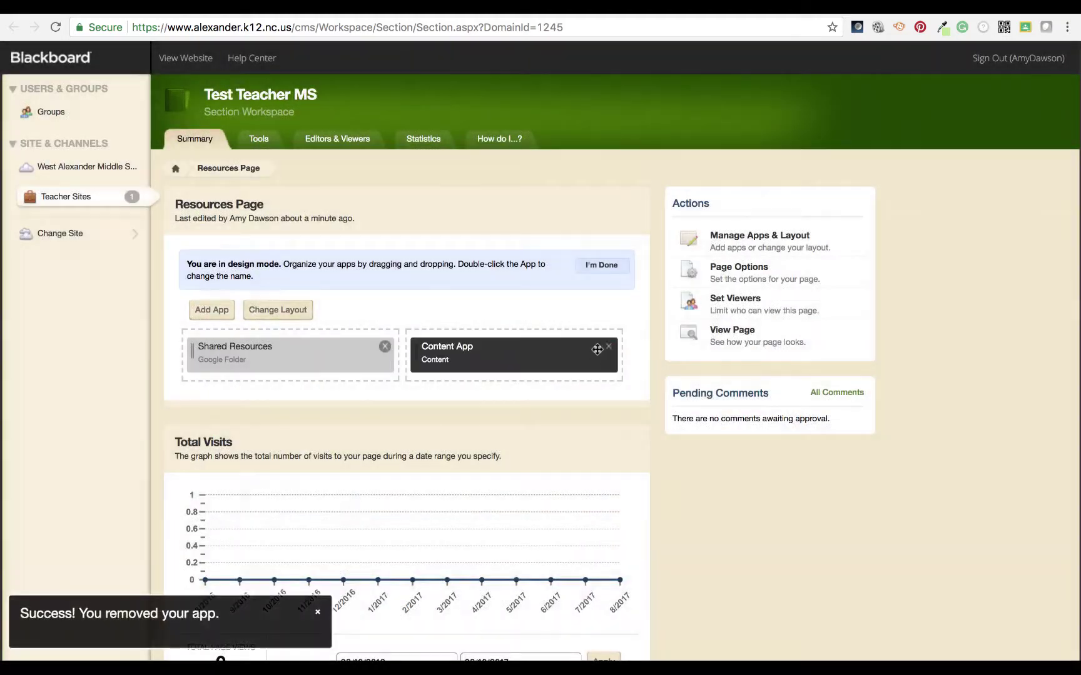
pyautogui.click(607, 350)
pyautogui.click(523, 313)
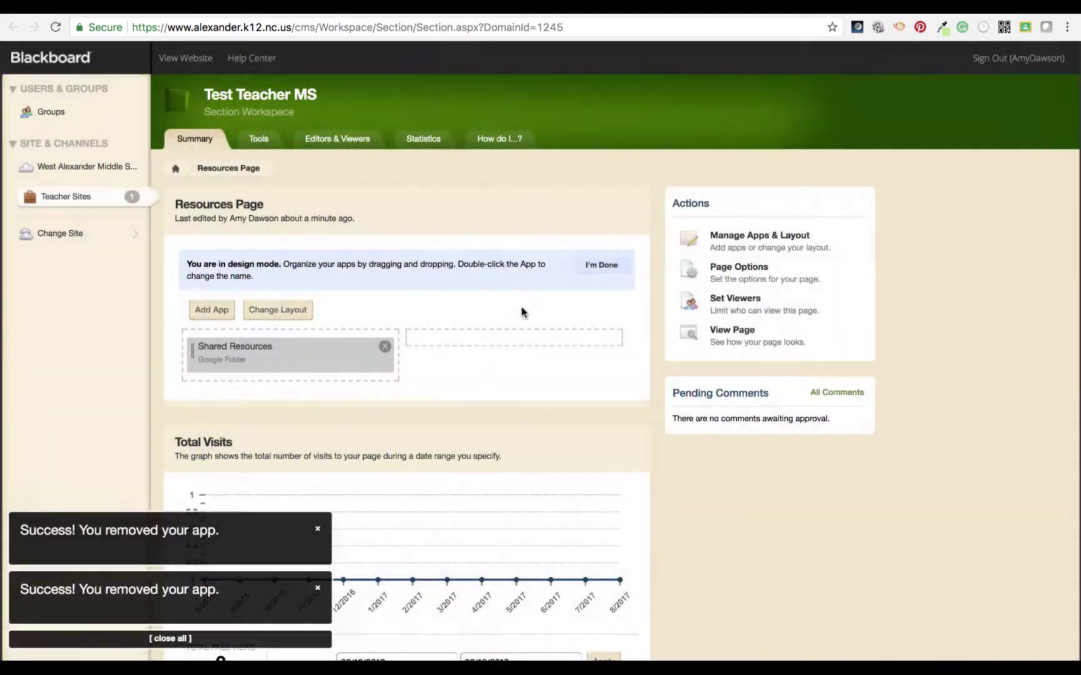
# Switch the page to the One Column (Simple) layout.
pyautogui.click(284, 310)
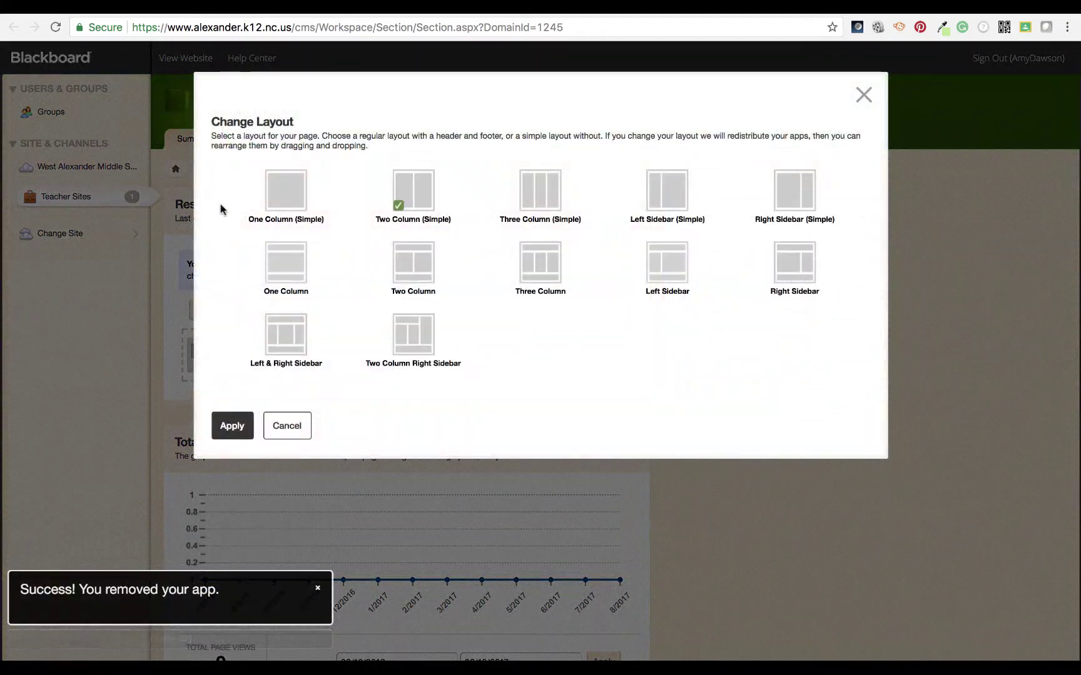
pyautogui.click(295, 202)
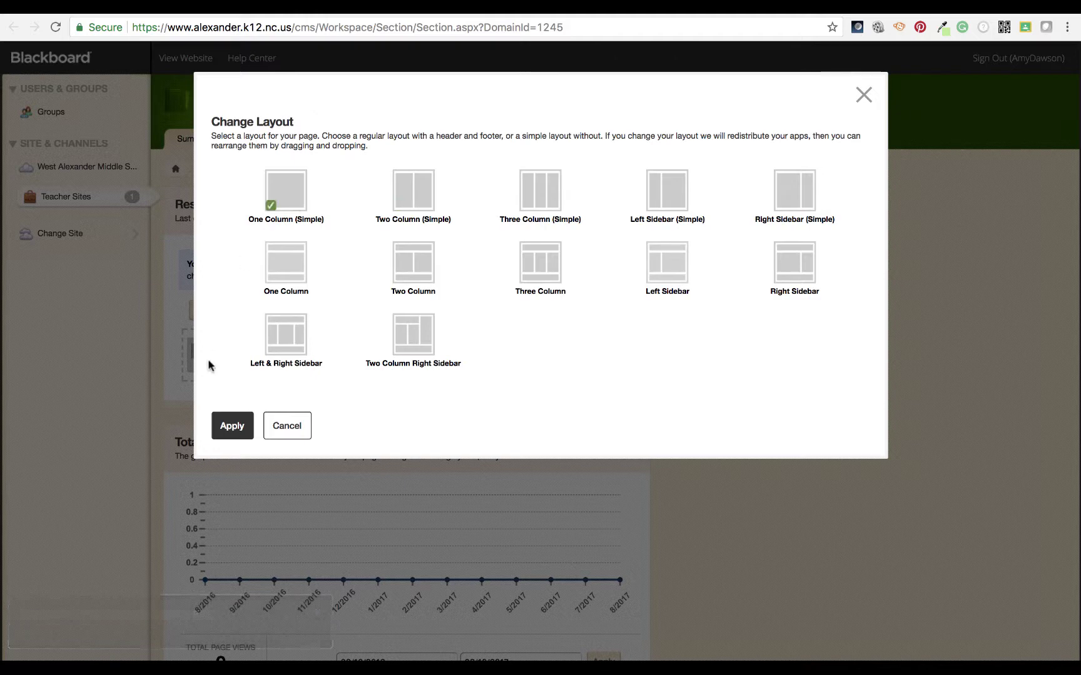
pyautogui.click(232, 427)
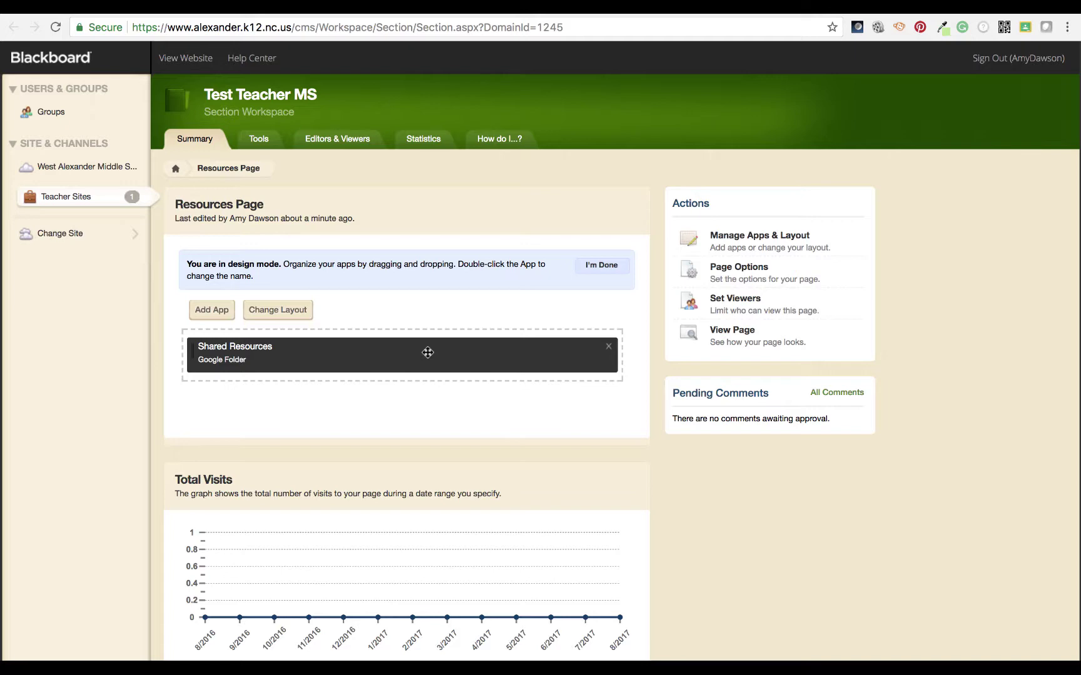
# Finish layout editing, open Shared Resources settings with grid display, ready for the Drive link.
pyautogui.click(587, 265)
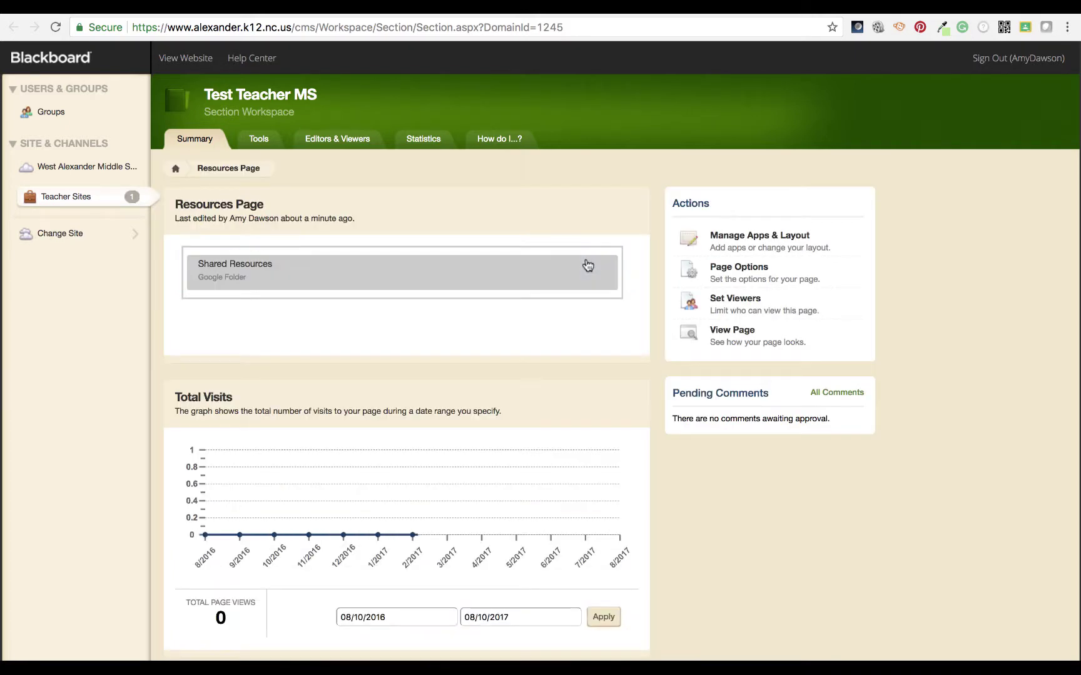
pyautogui.click(318, 272)
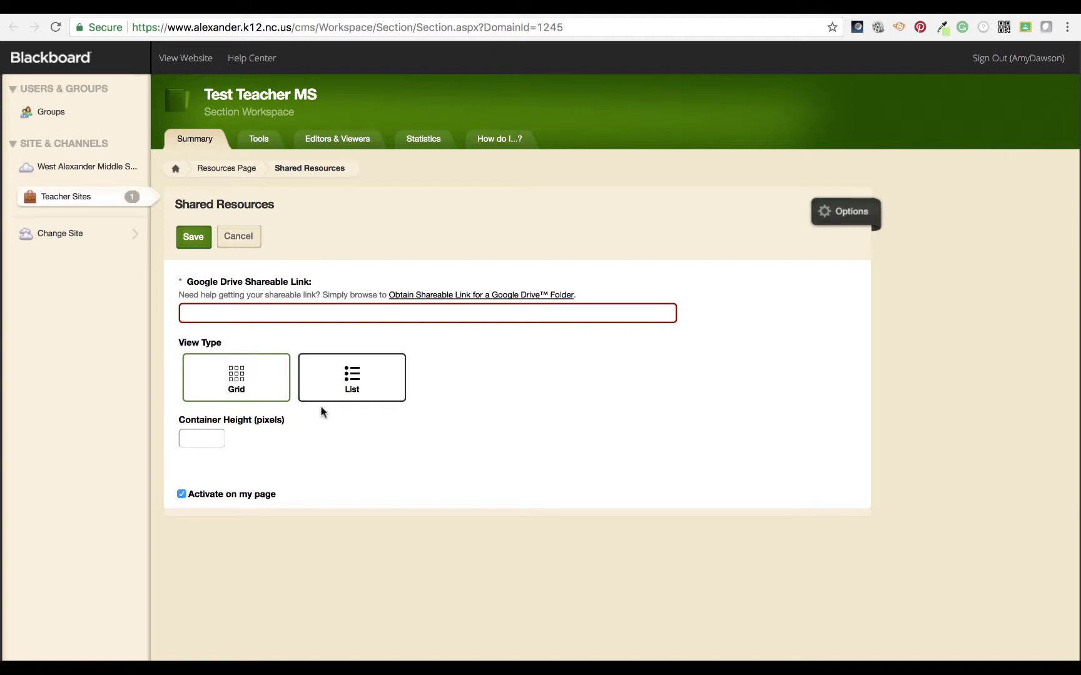
pyautogui.click(232, 381)
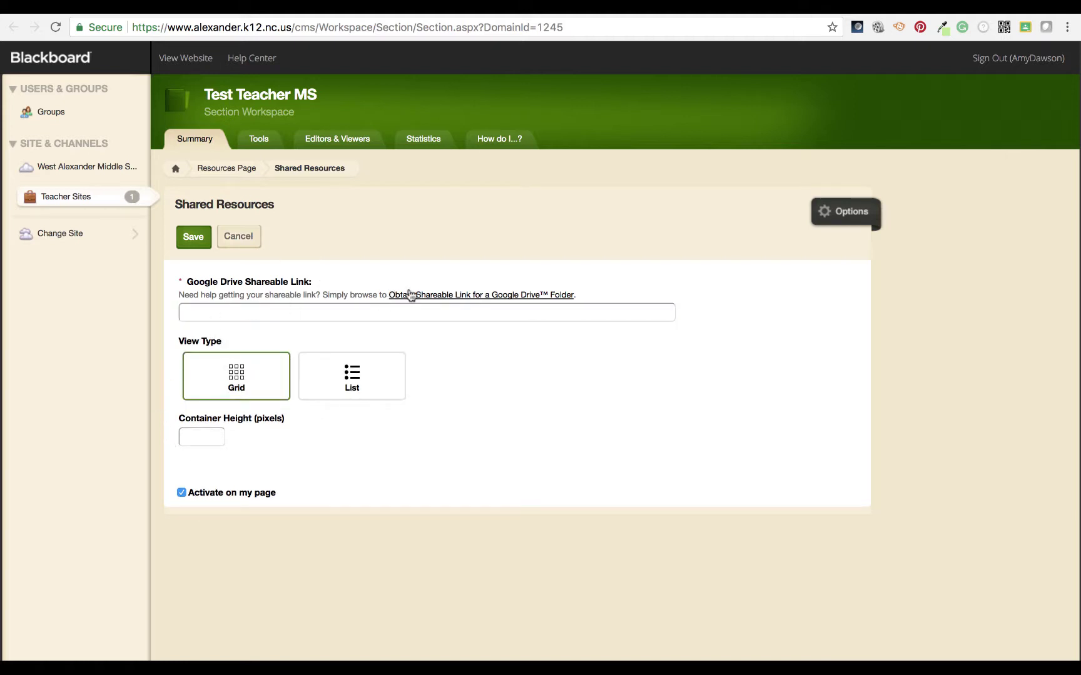
pyautogui.click(368, 314)
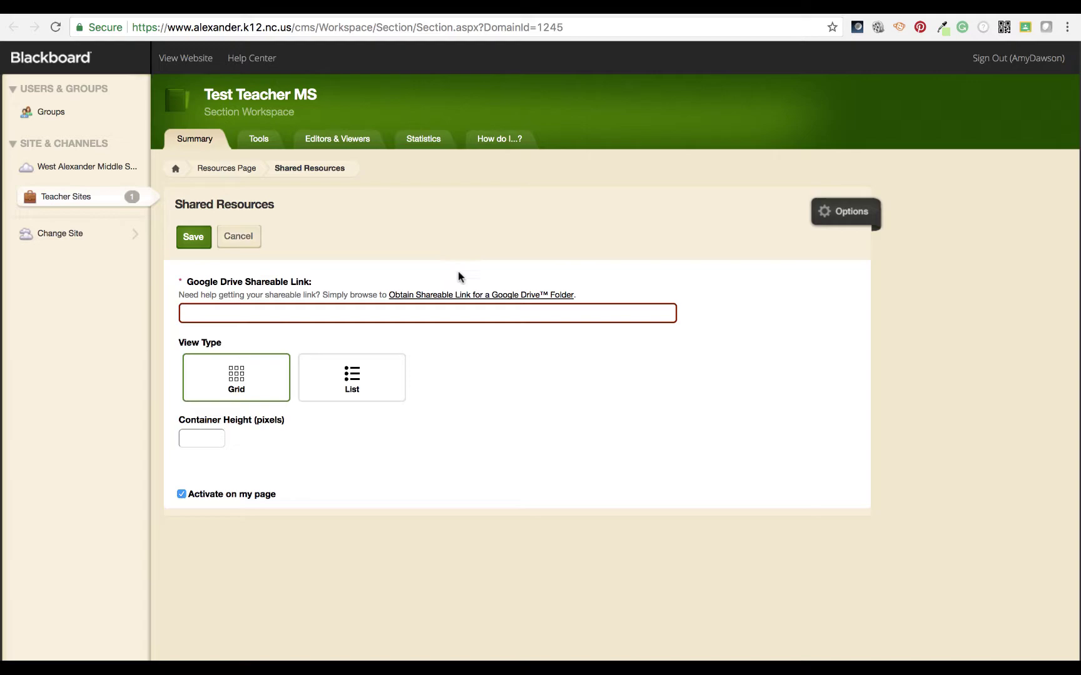
# Open Google Drive from the Gmail tab and search for 'shared'.
pyautogui.hotkey('ctrl', 'Tab')
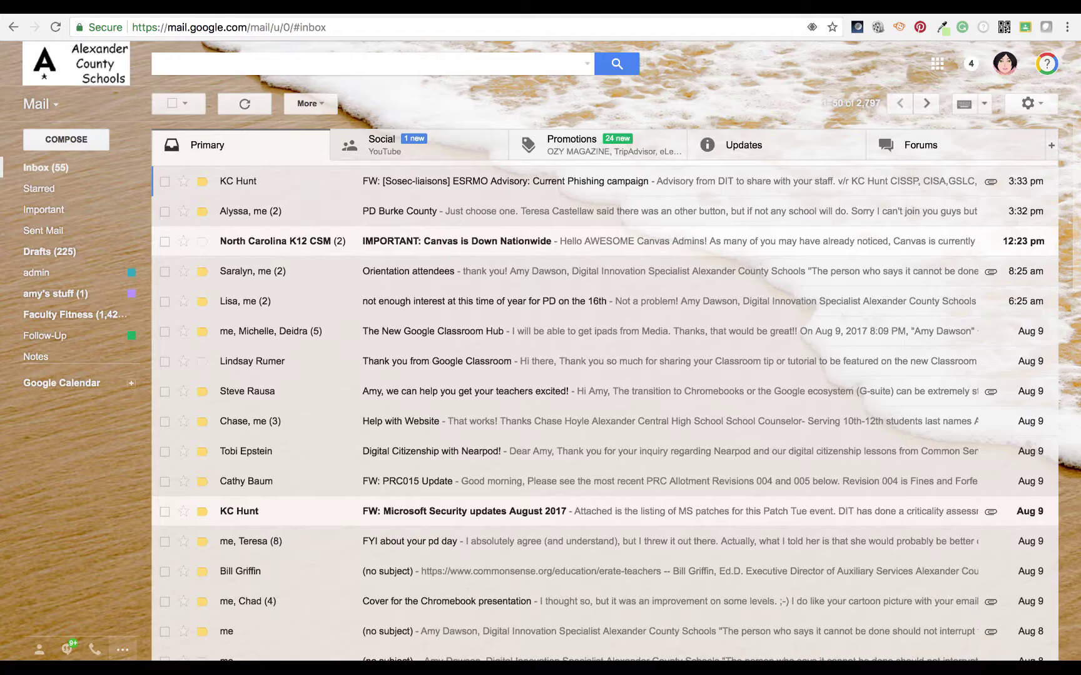
pyautogui.click(937, 64)
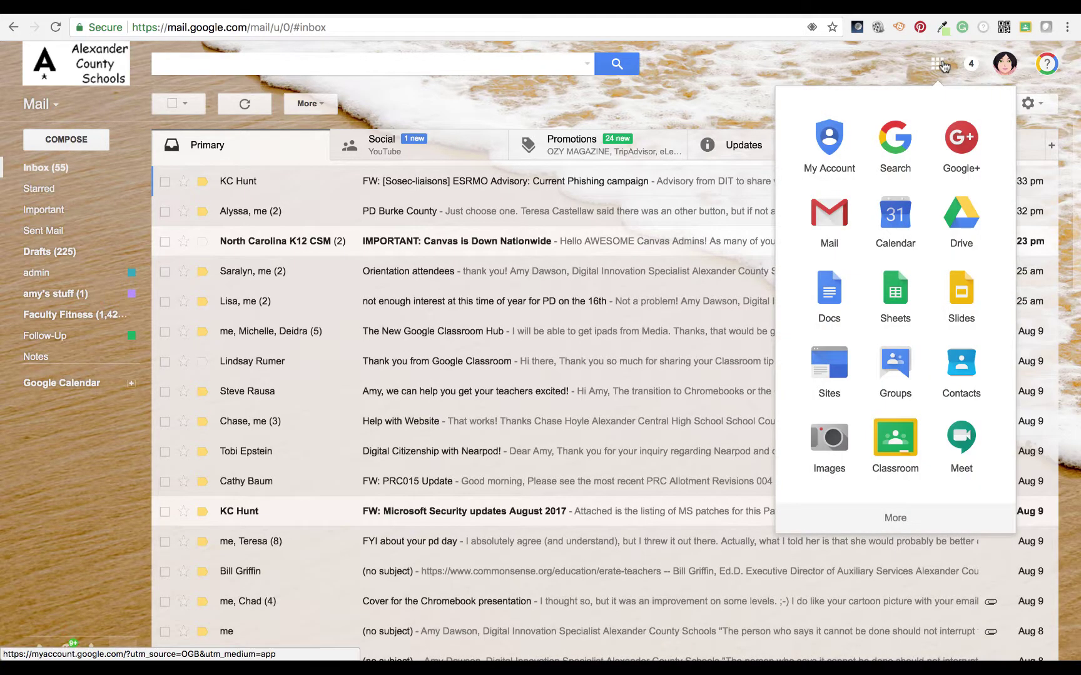
pyautogui.click(957, 215)
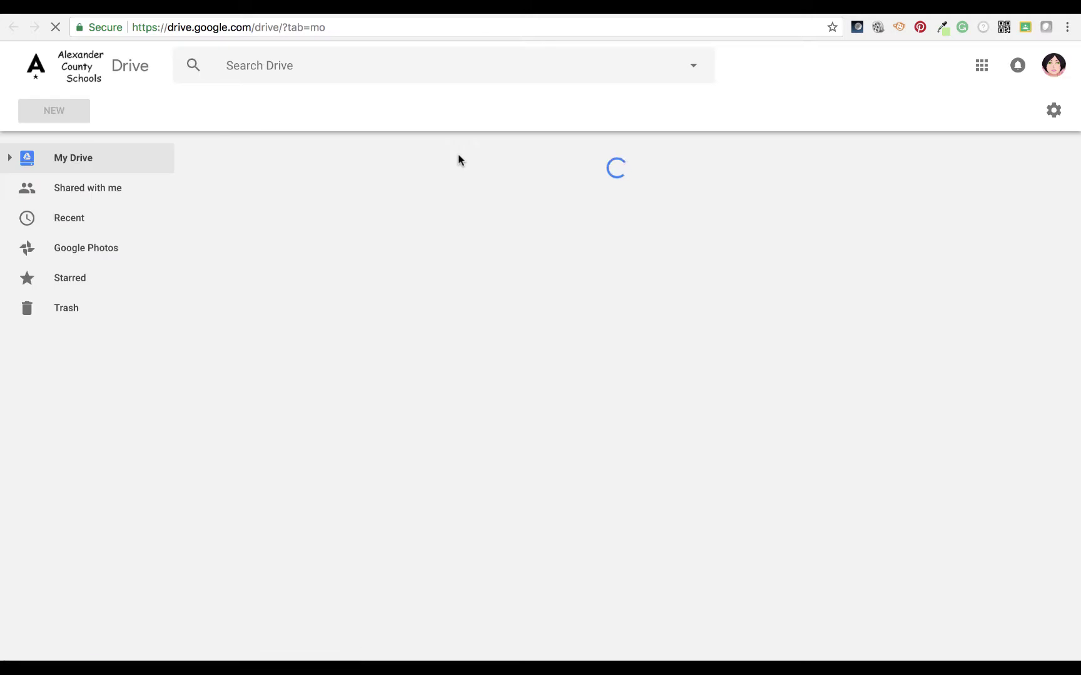
pyautogui.click(326, 64)
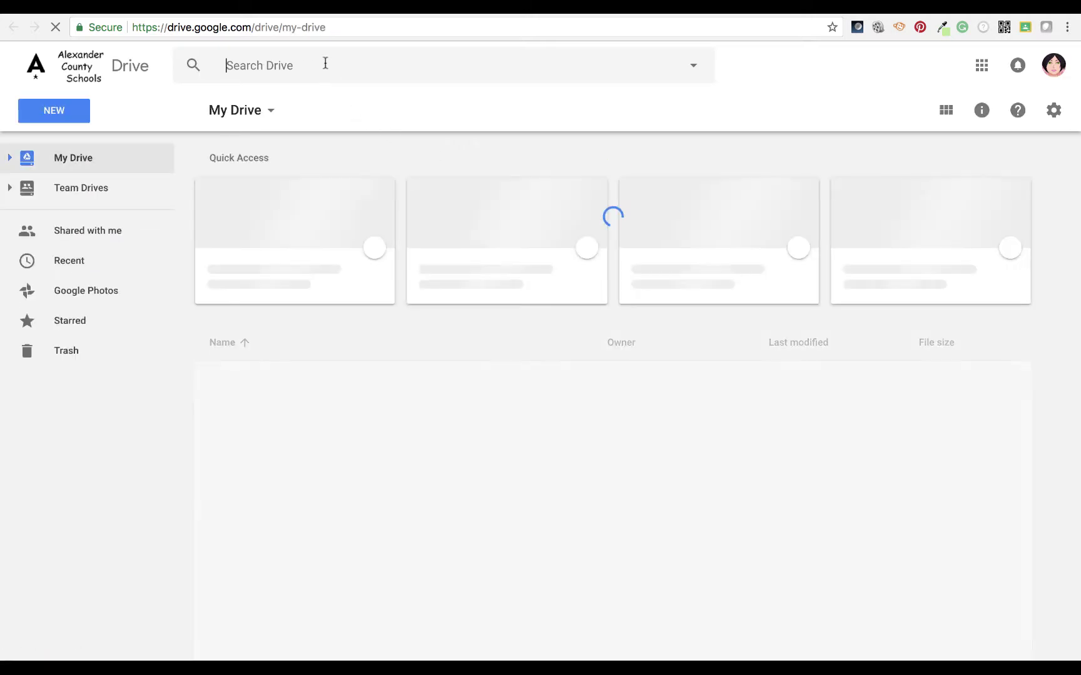
pyautogui.write('shard')
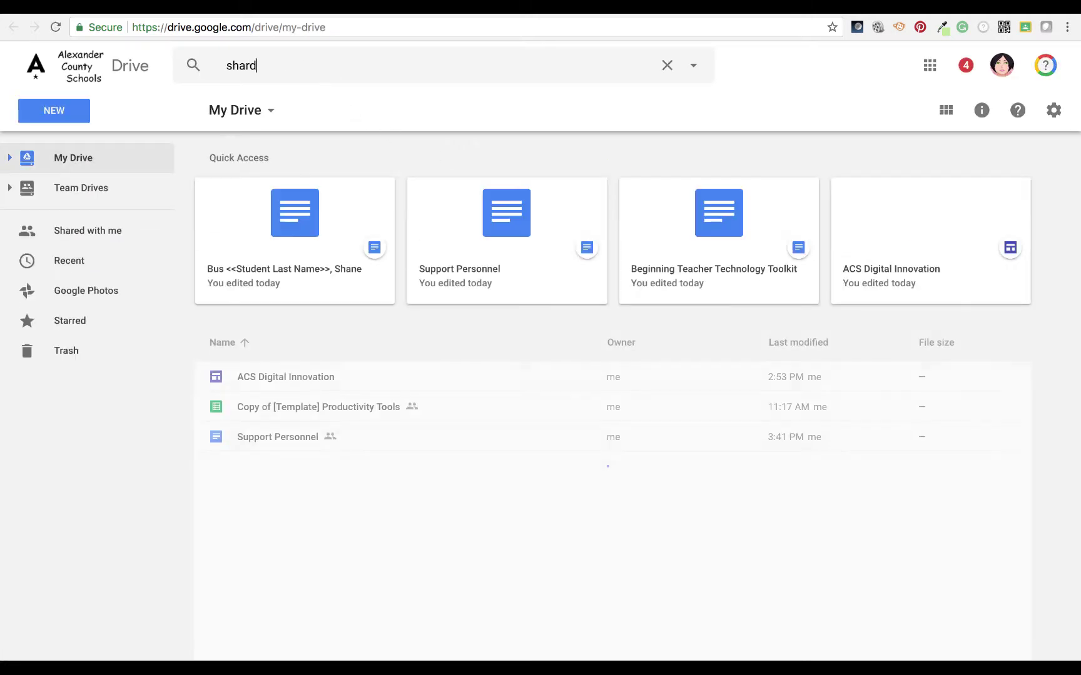
pyautogui.press('BackSpace')
pyautogui.write('ed')
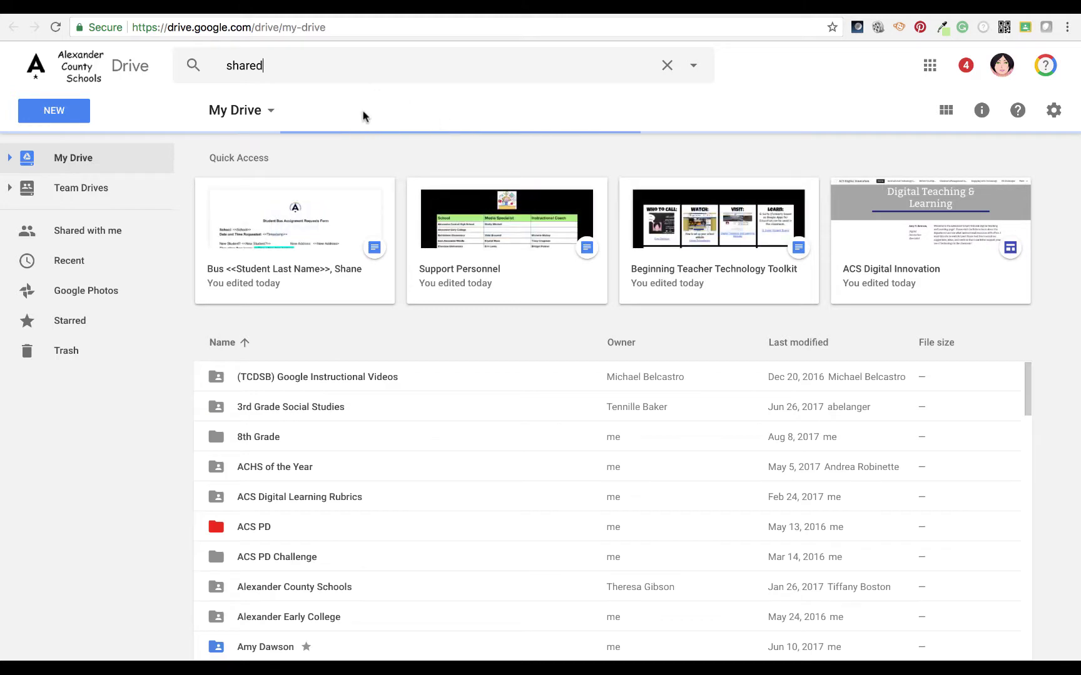
pyautogui.press('Return')
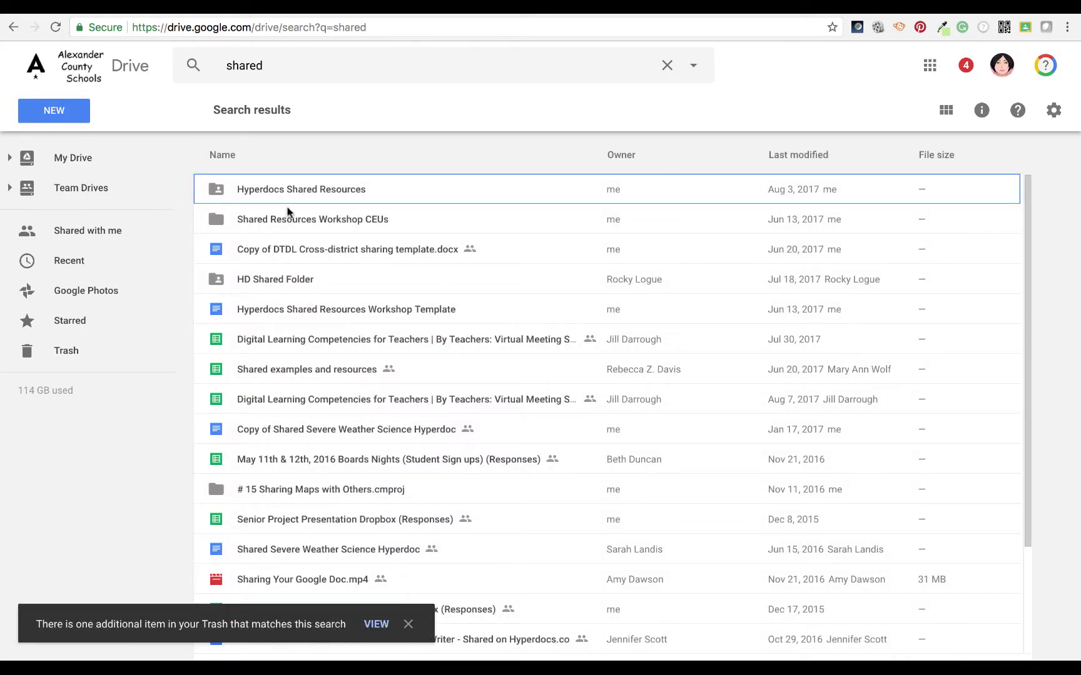
# Get and select the shareable link of the Hyperdocs Shared Resources folder.
pyautogui.click(291, 191)
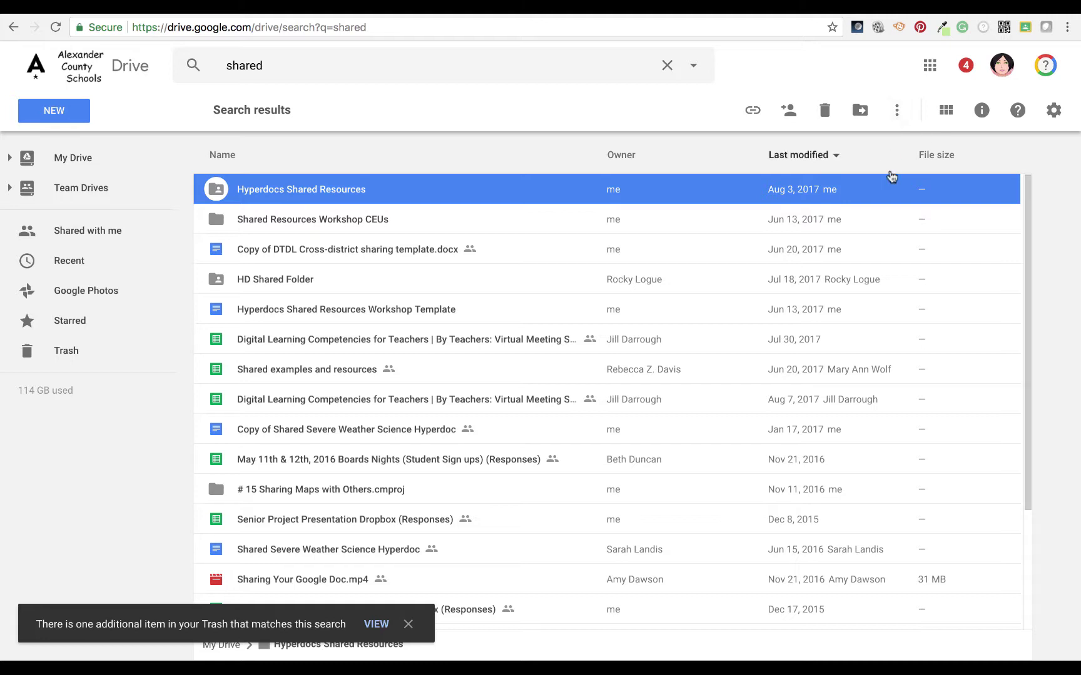
pyautogui.click(897, 110)
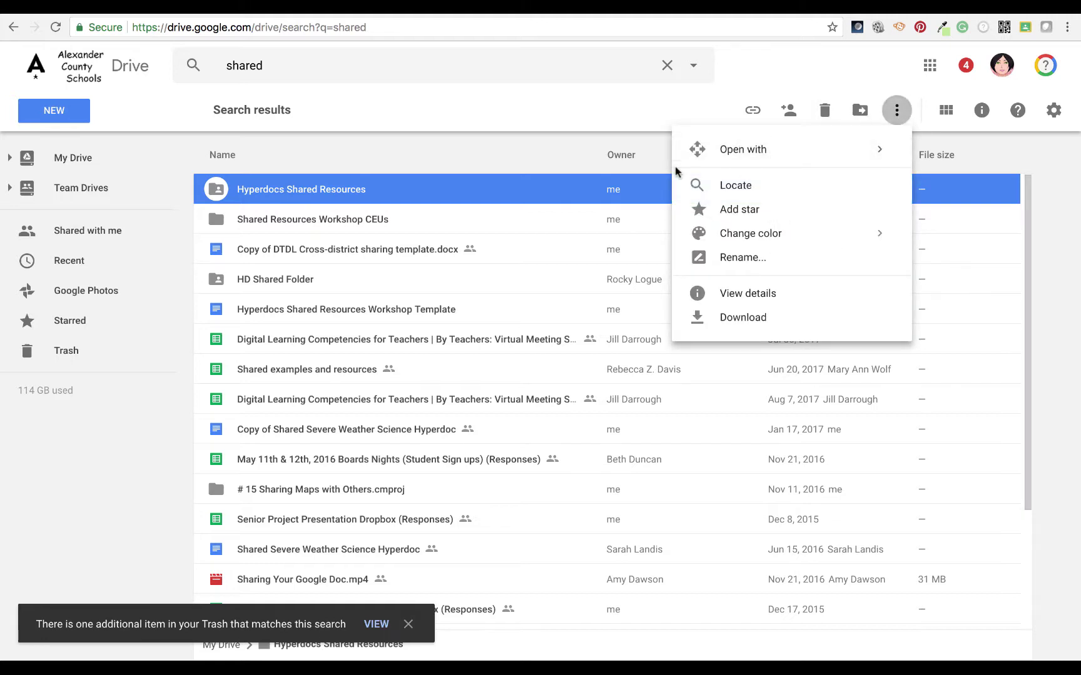
pyautogui.click(616, 191)
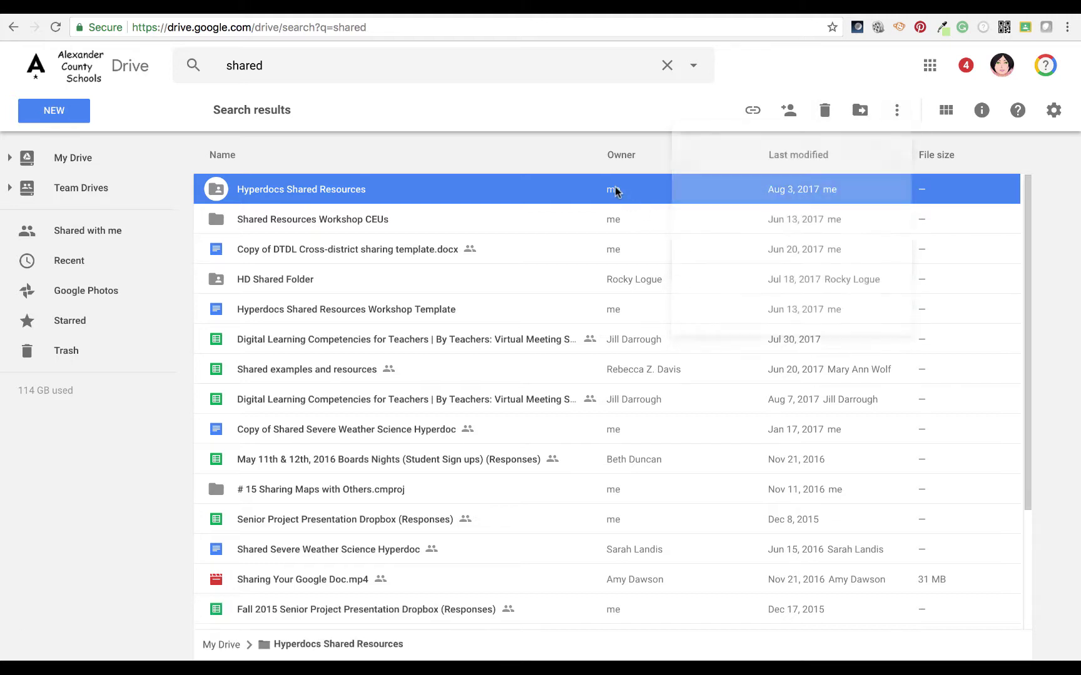
pyautogui.click(753, 112)
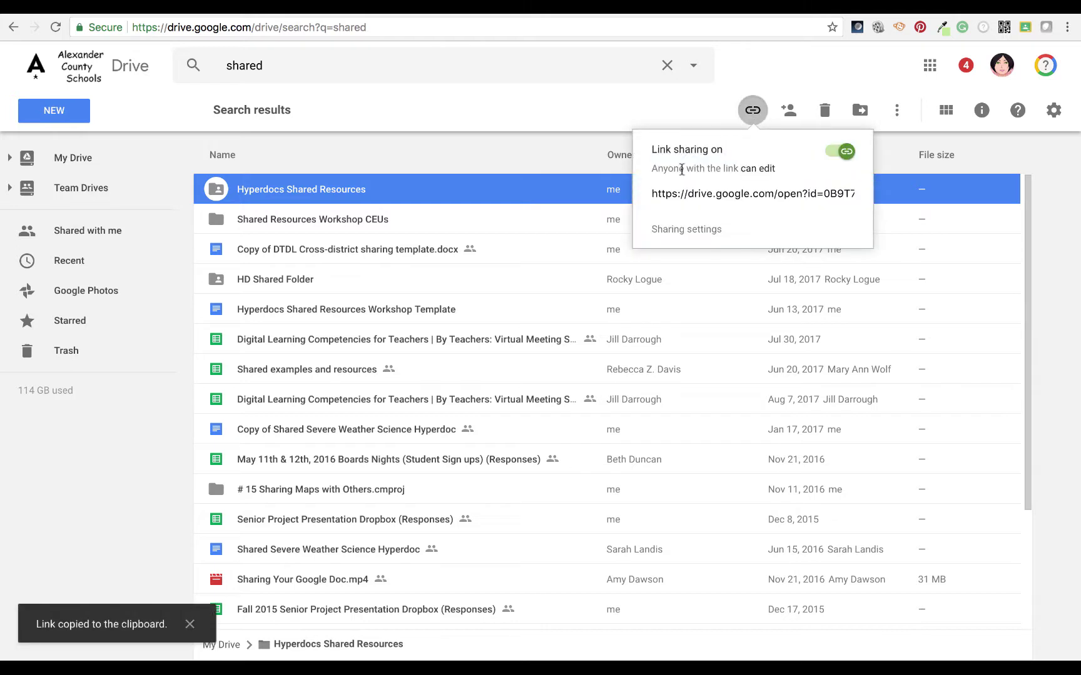
pyautogui.click(679, 194)
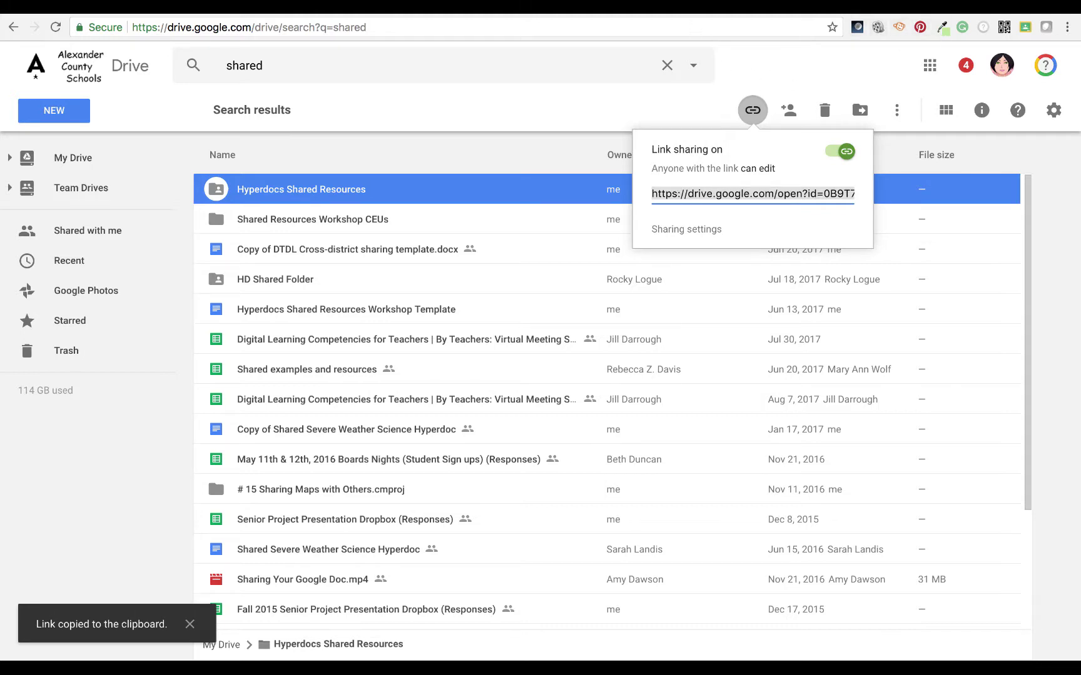
# Paste the Drive folder link into the Shared Resources app, choose Grid view, and save.
pyautogui.hotkey('ctrl', 'Tab')
pyautogui.hotkey('ctrl', 'Tab')
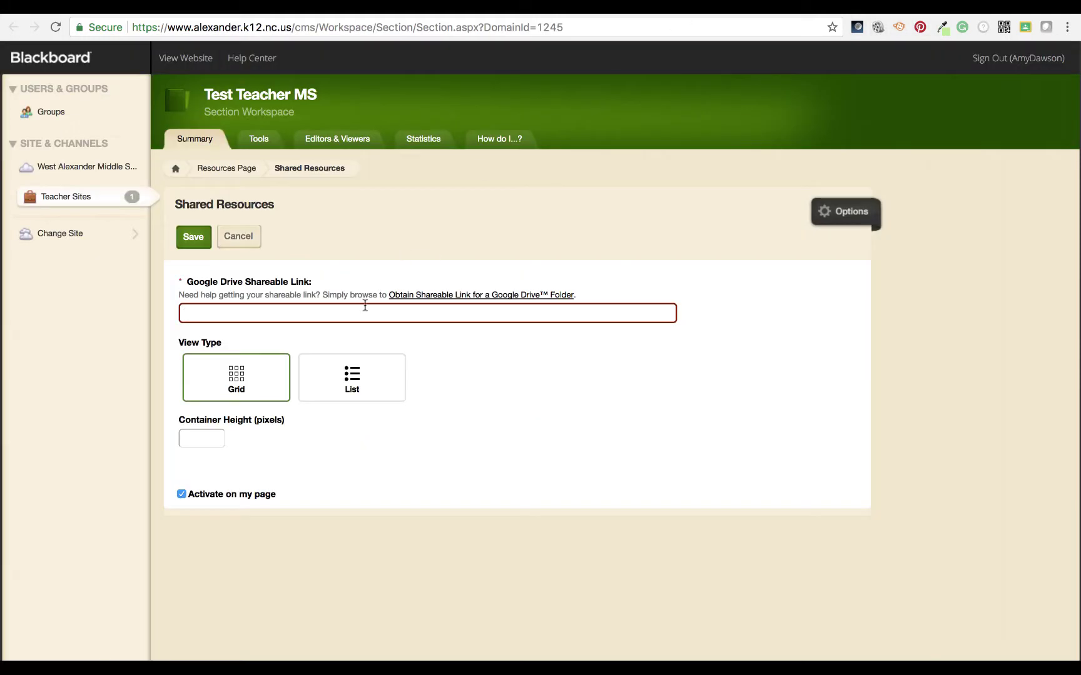
pyautogui.press('super+v')
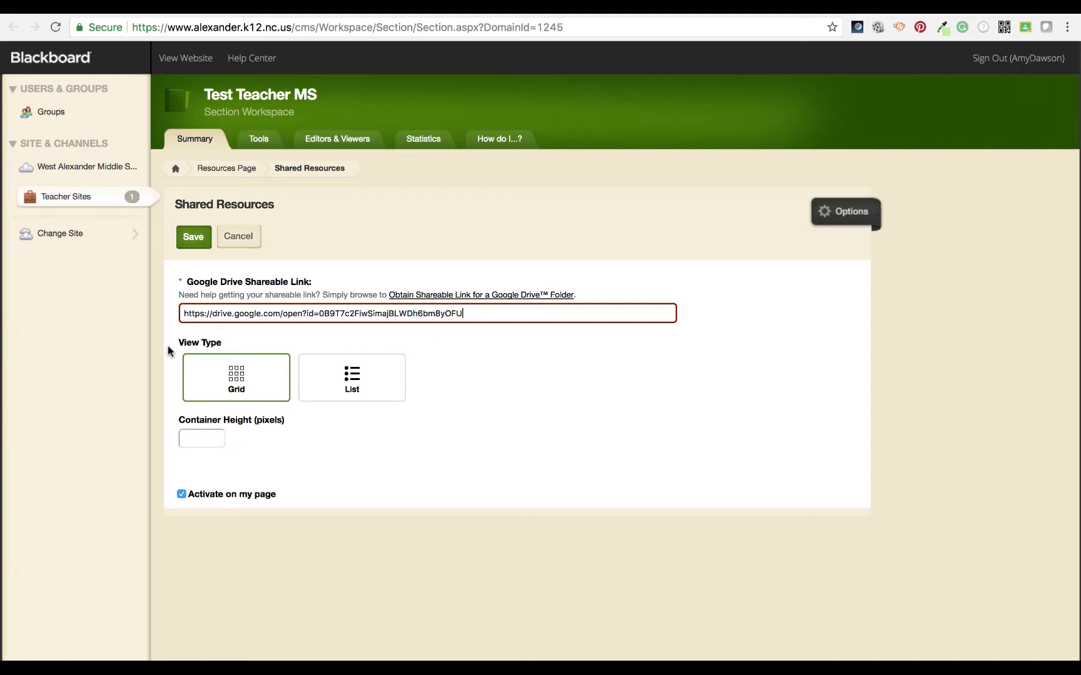
pyautogui.click(240, 380)
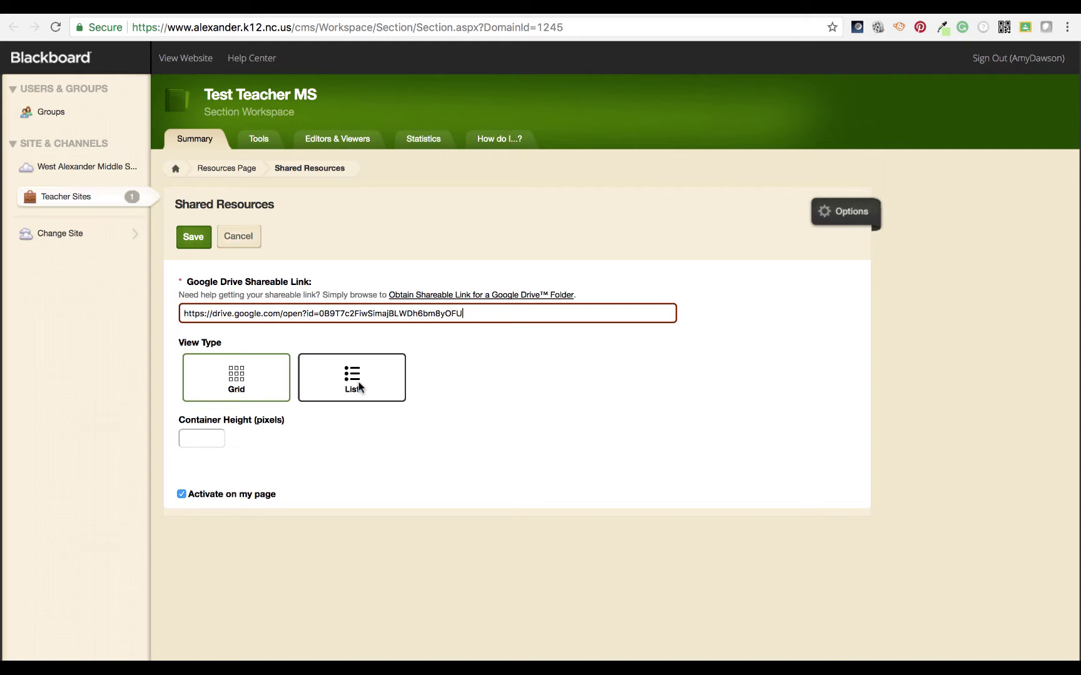
pyautogui.click(237, 381)
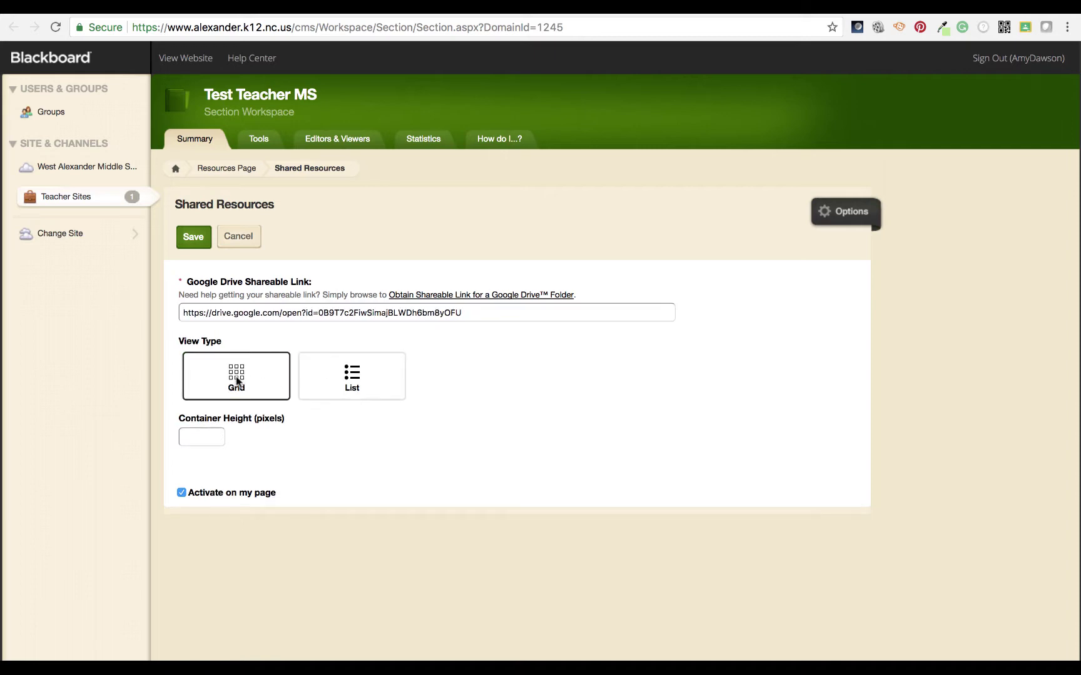
pyautogui.click(197, 236)
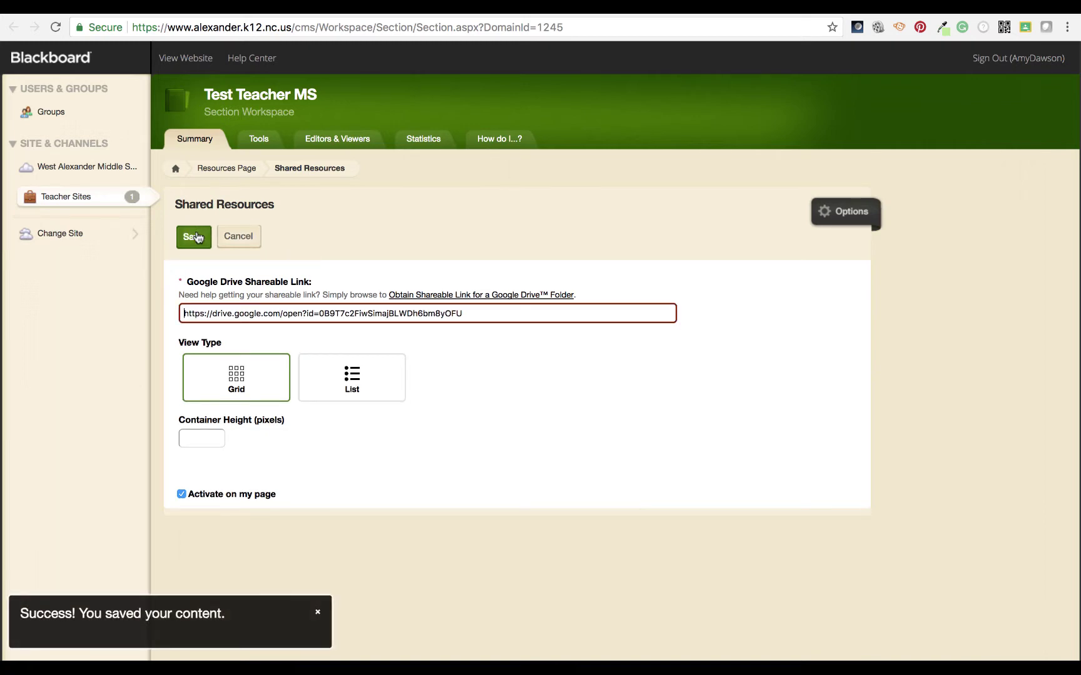
# View the live Test Teacher MS site's Resources page showing the Drive folders as a grid.
pyautogui.click(191, 59)
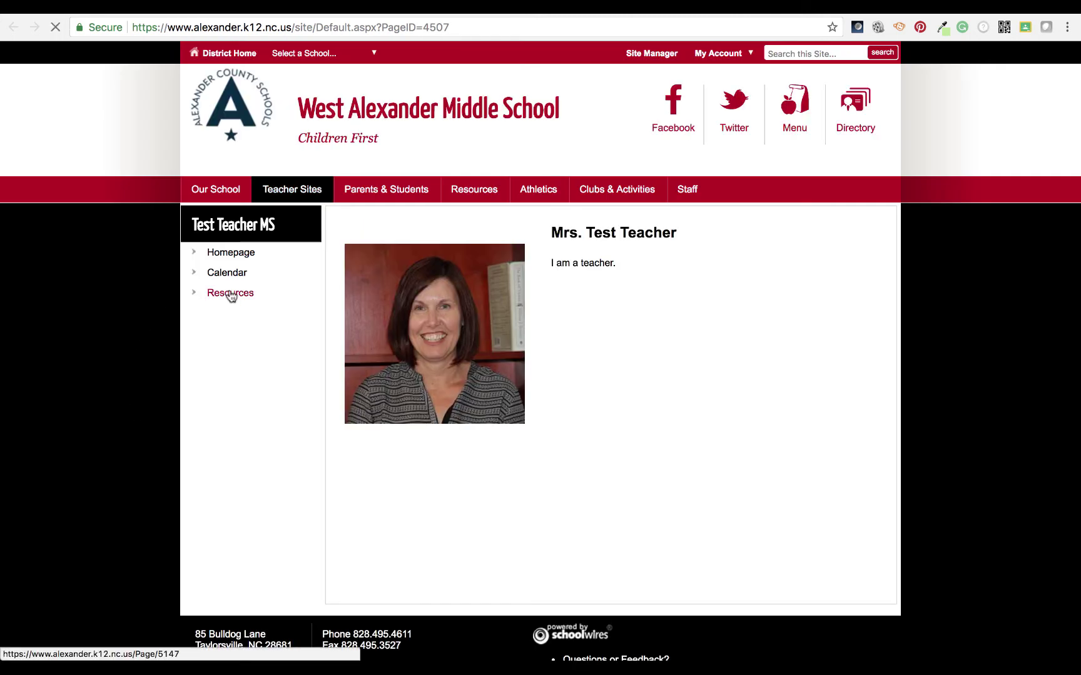
pyautogui.click(230, 293)
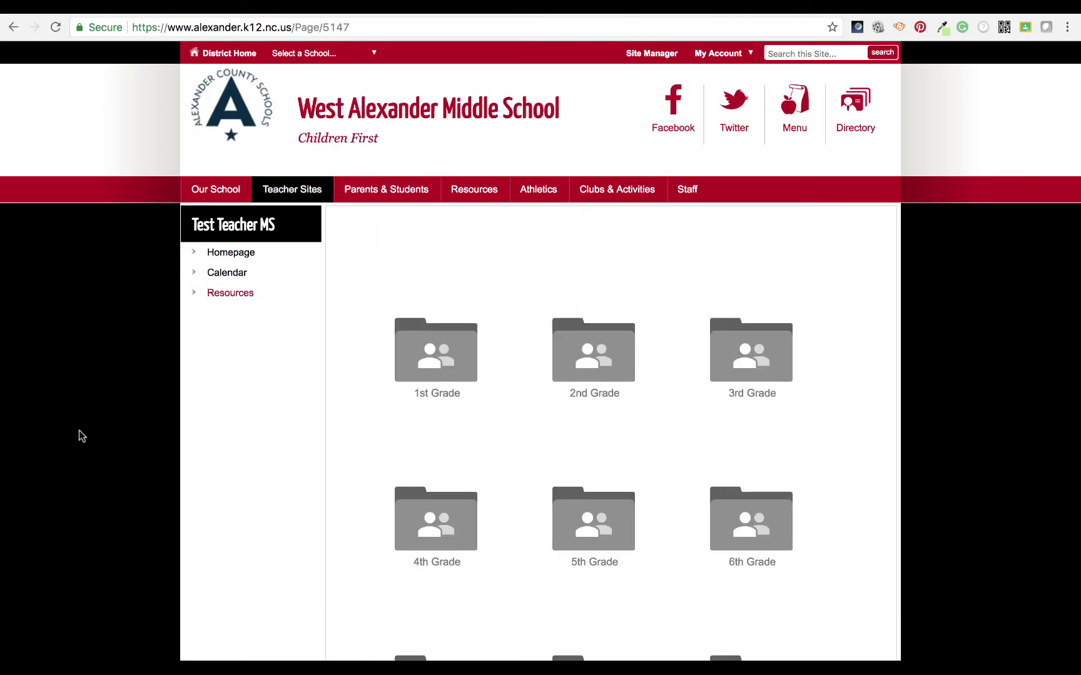
pyautogui.scroll(-15, 571, 344)
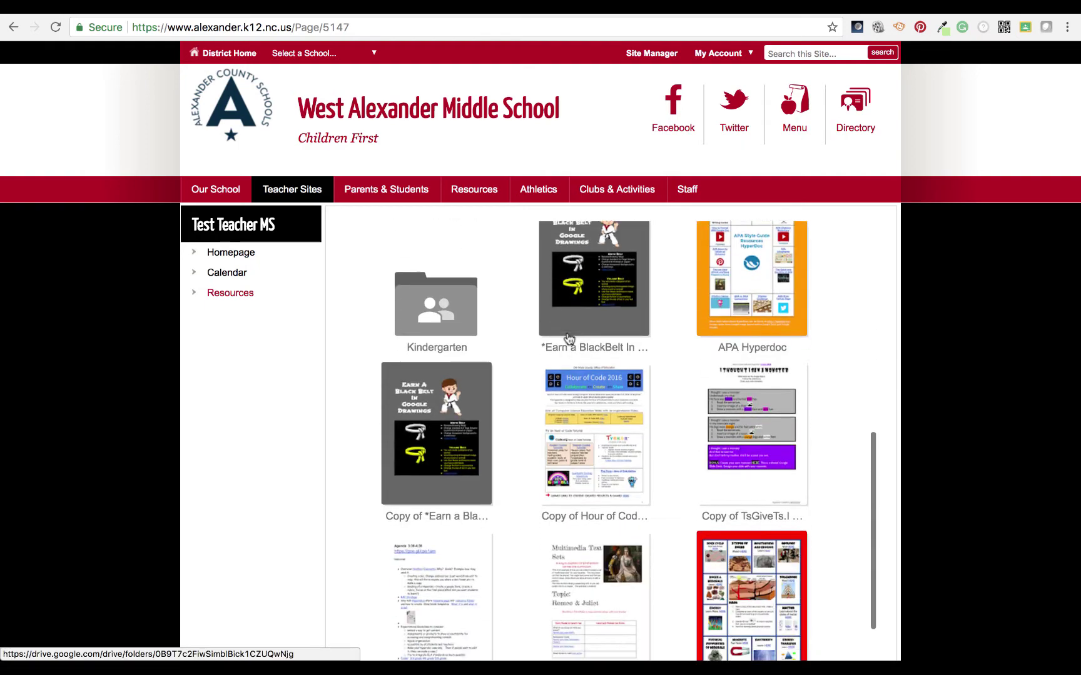
pyautogui.scroll(-4, 570, 338)
pyautogui.scroll(15, 569, 339)
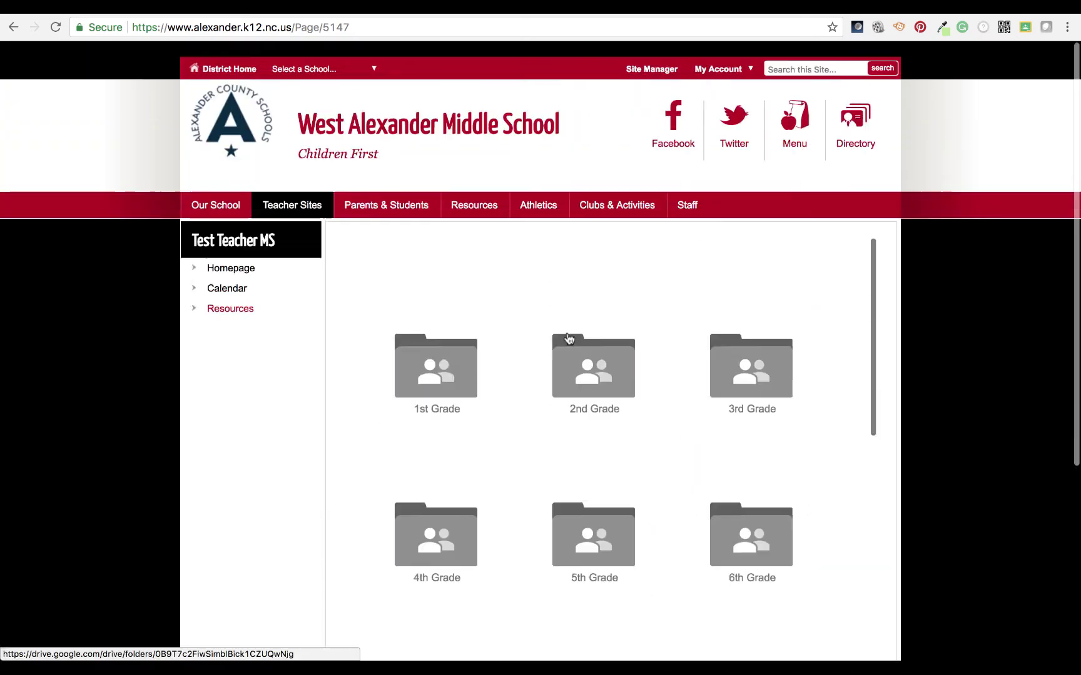
pyautogui.scroll(-1, 569, 338)
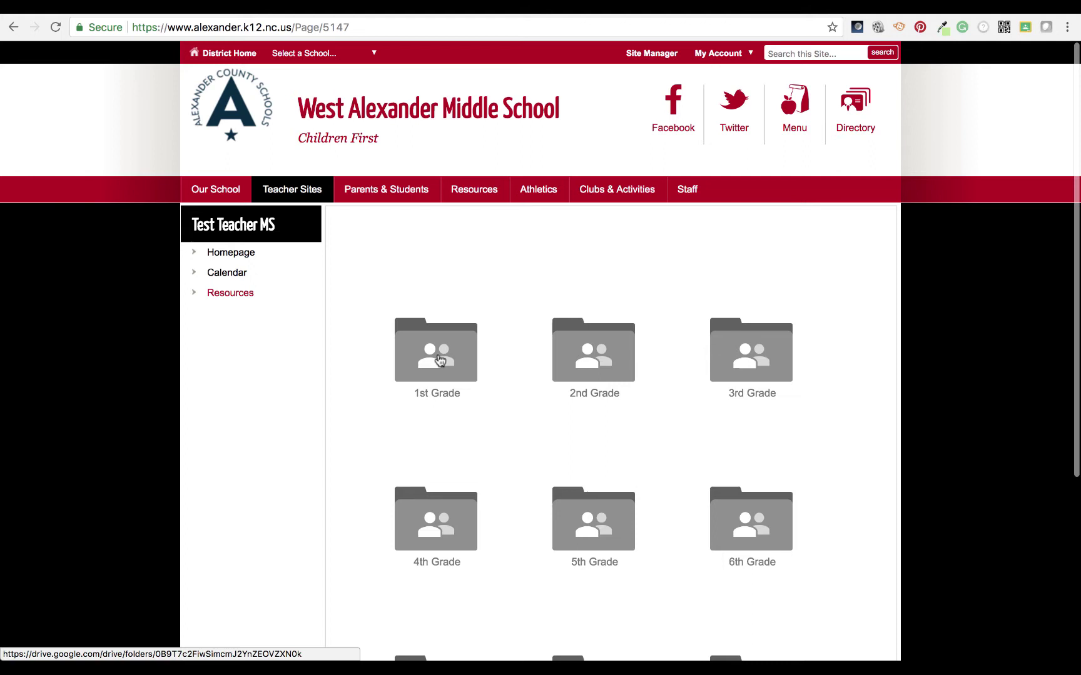